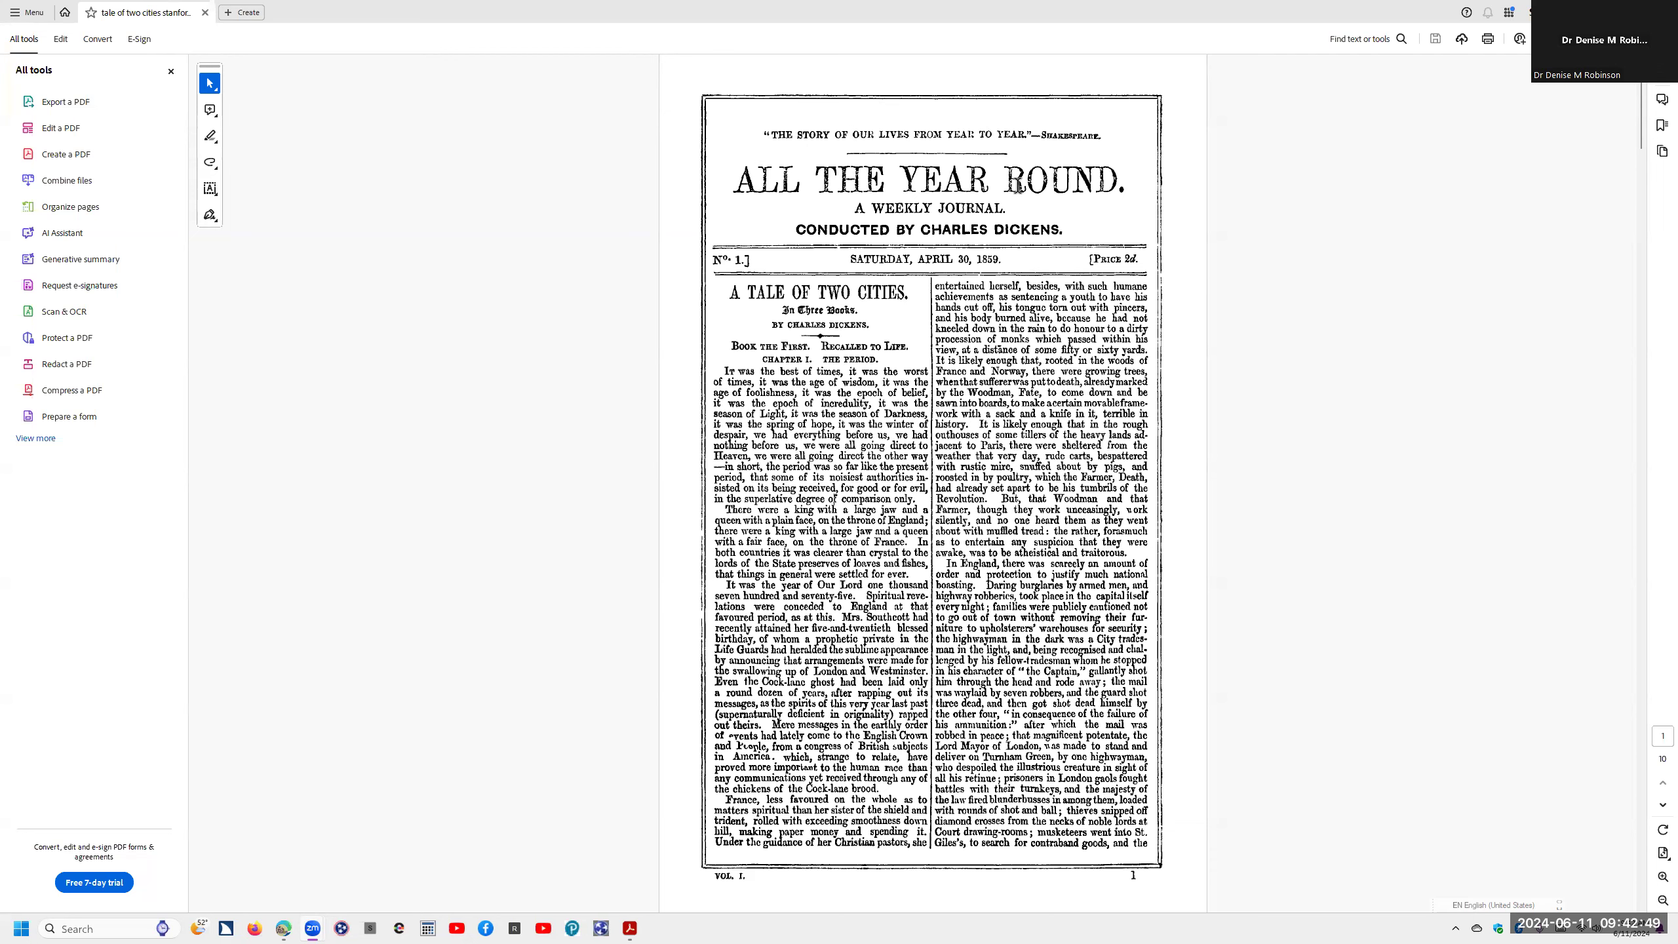
Check whether the text on the first two pages of the scanned PDF can be selected.
{"action": "left_click", "coordinate": [1110, 191]}
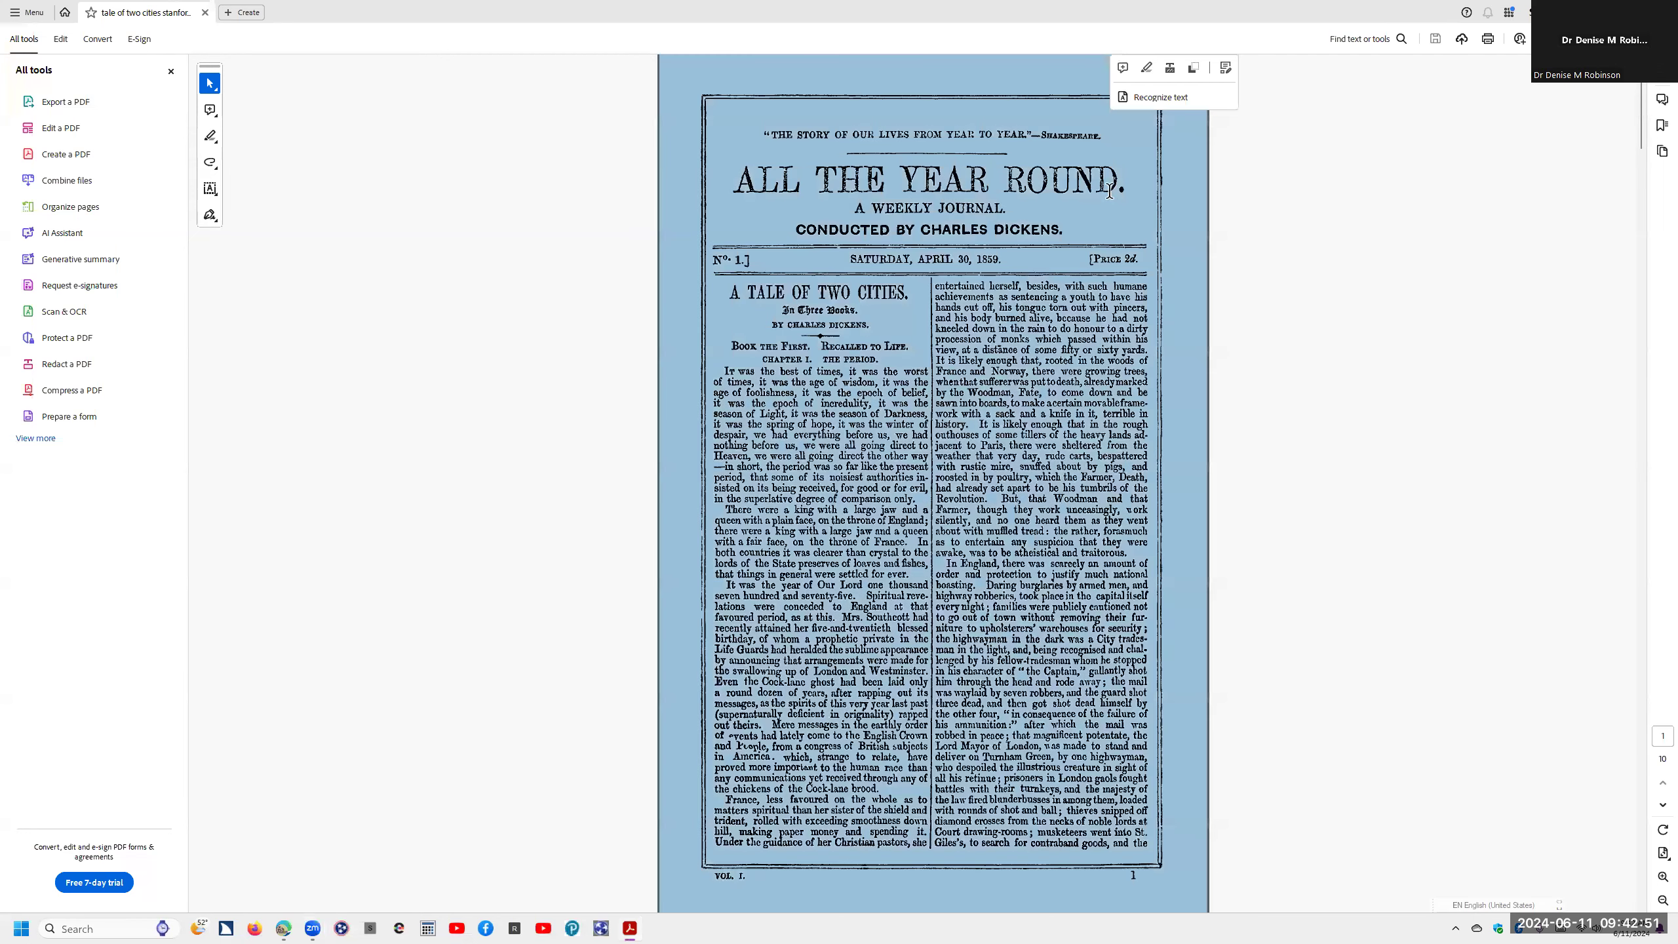
{"action": "scroll", "coordinate": [1110, 191], "scroll_direction": "down", "scroll_amount": 3}
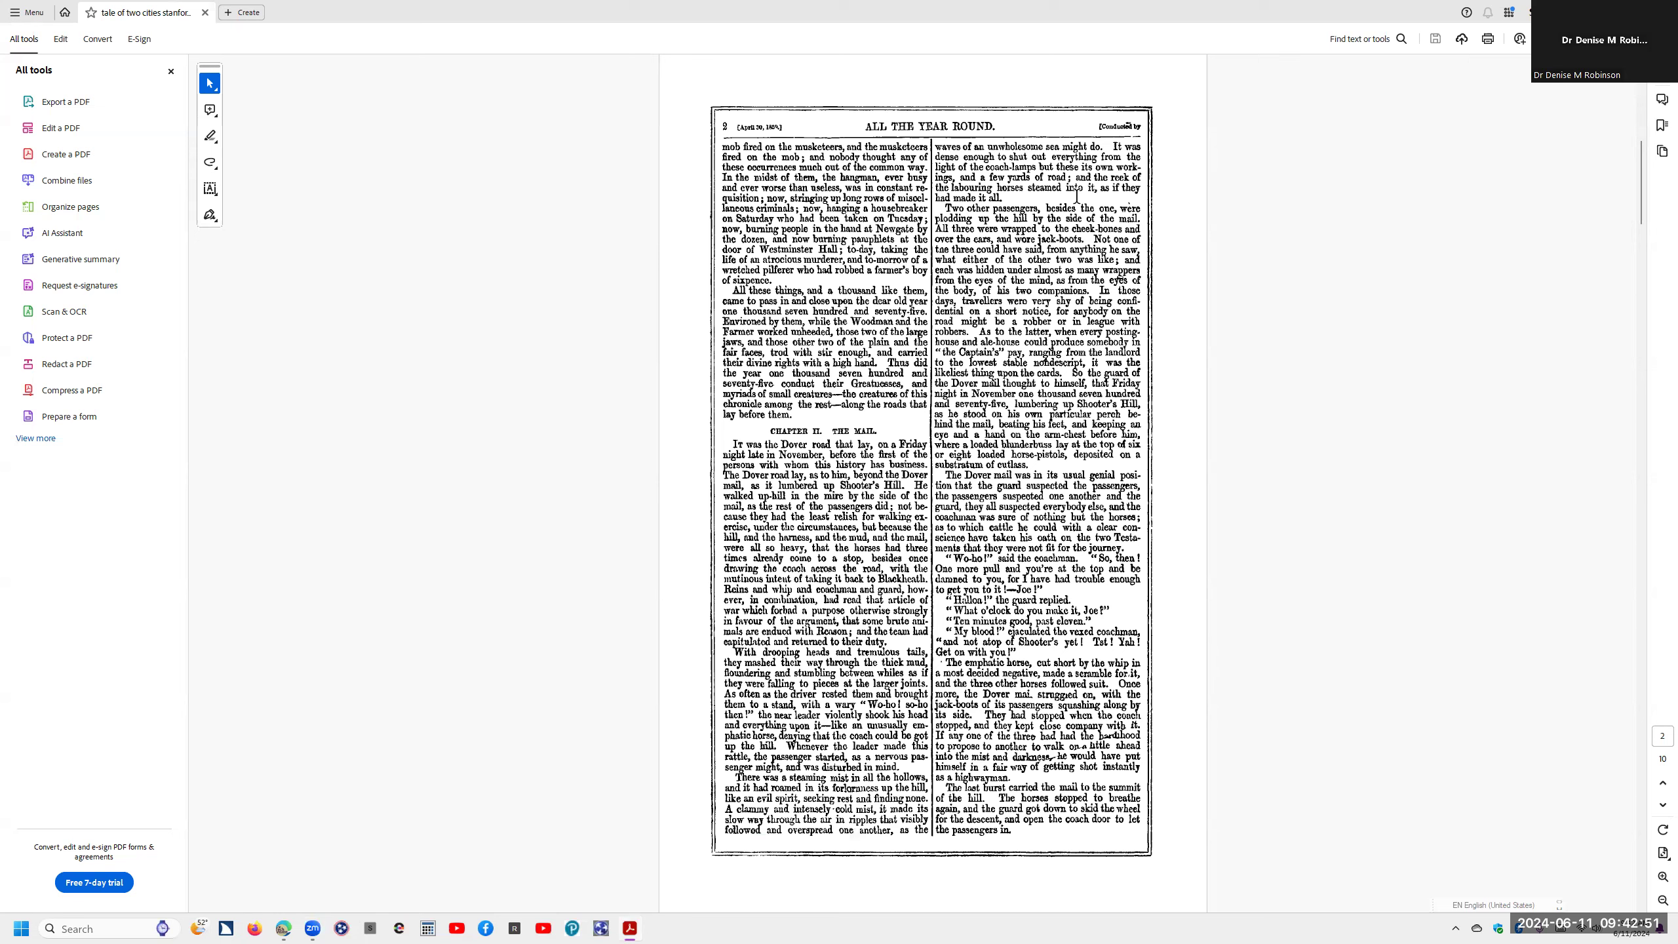
{"action": "left_click", "coordinate": [1052, 121]}
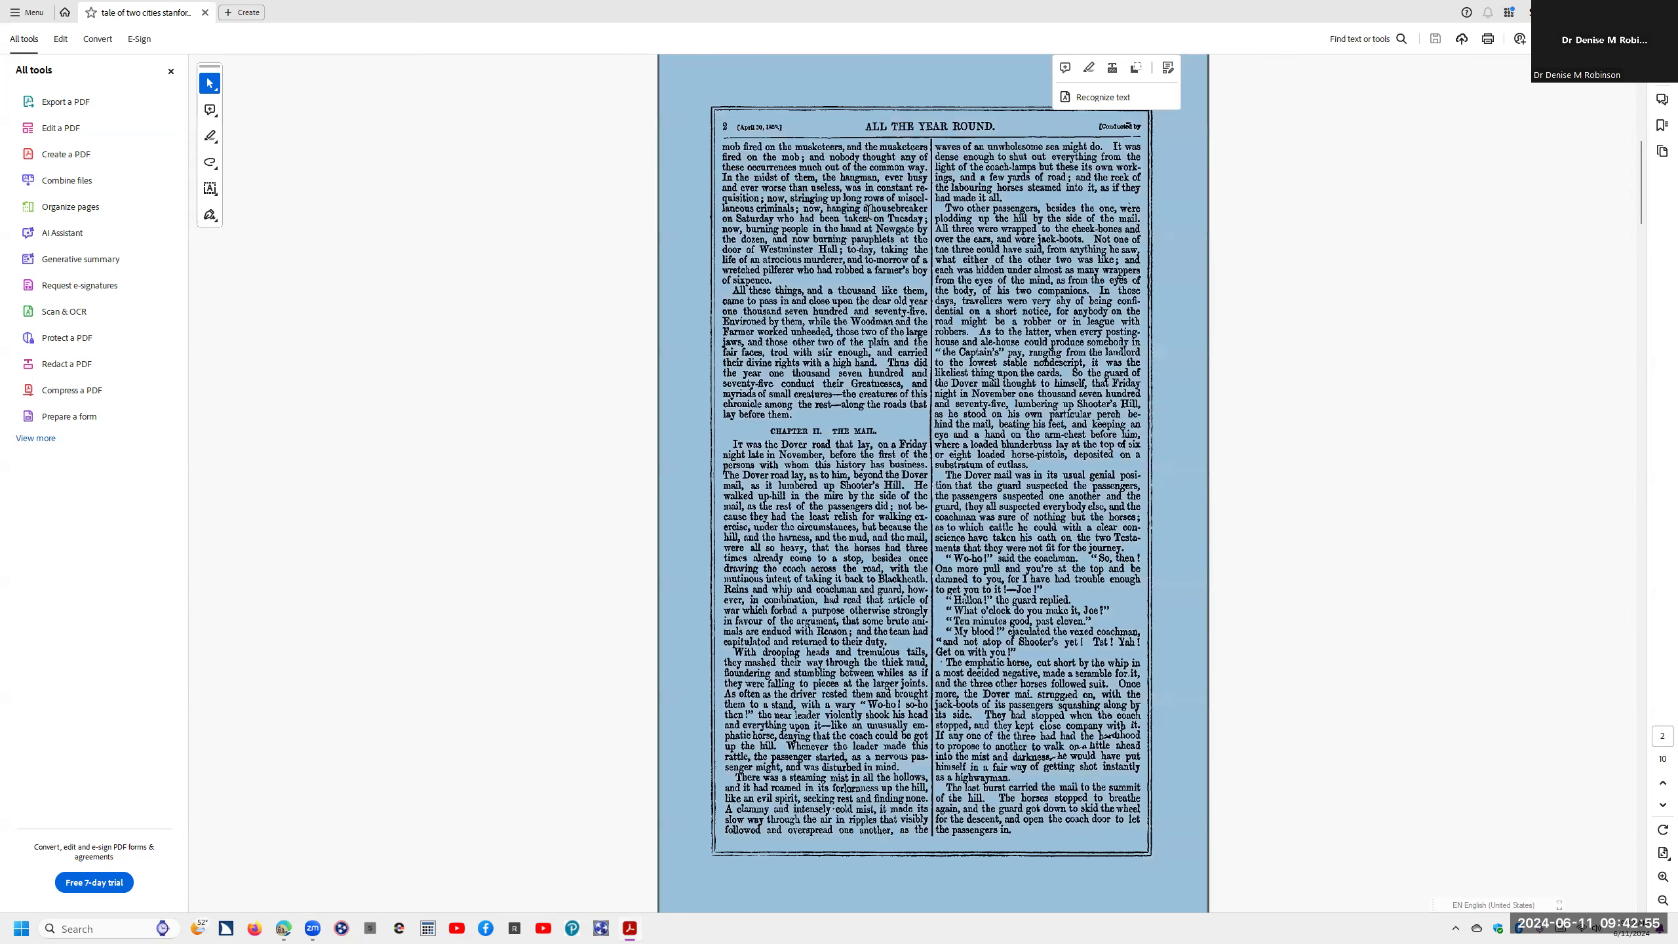
{"action": "scroll", "coordinate": [867, 212], "scroll_direction": "up", "scroll_amount": 3}
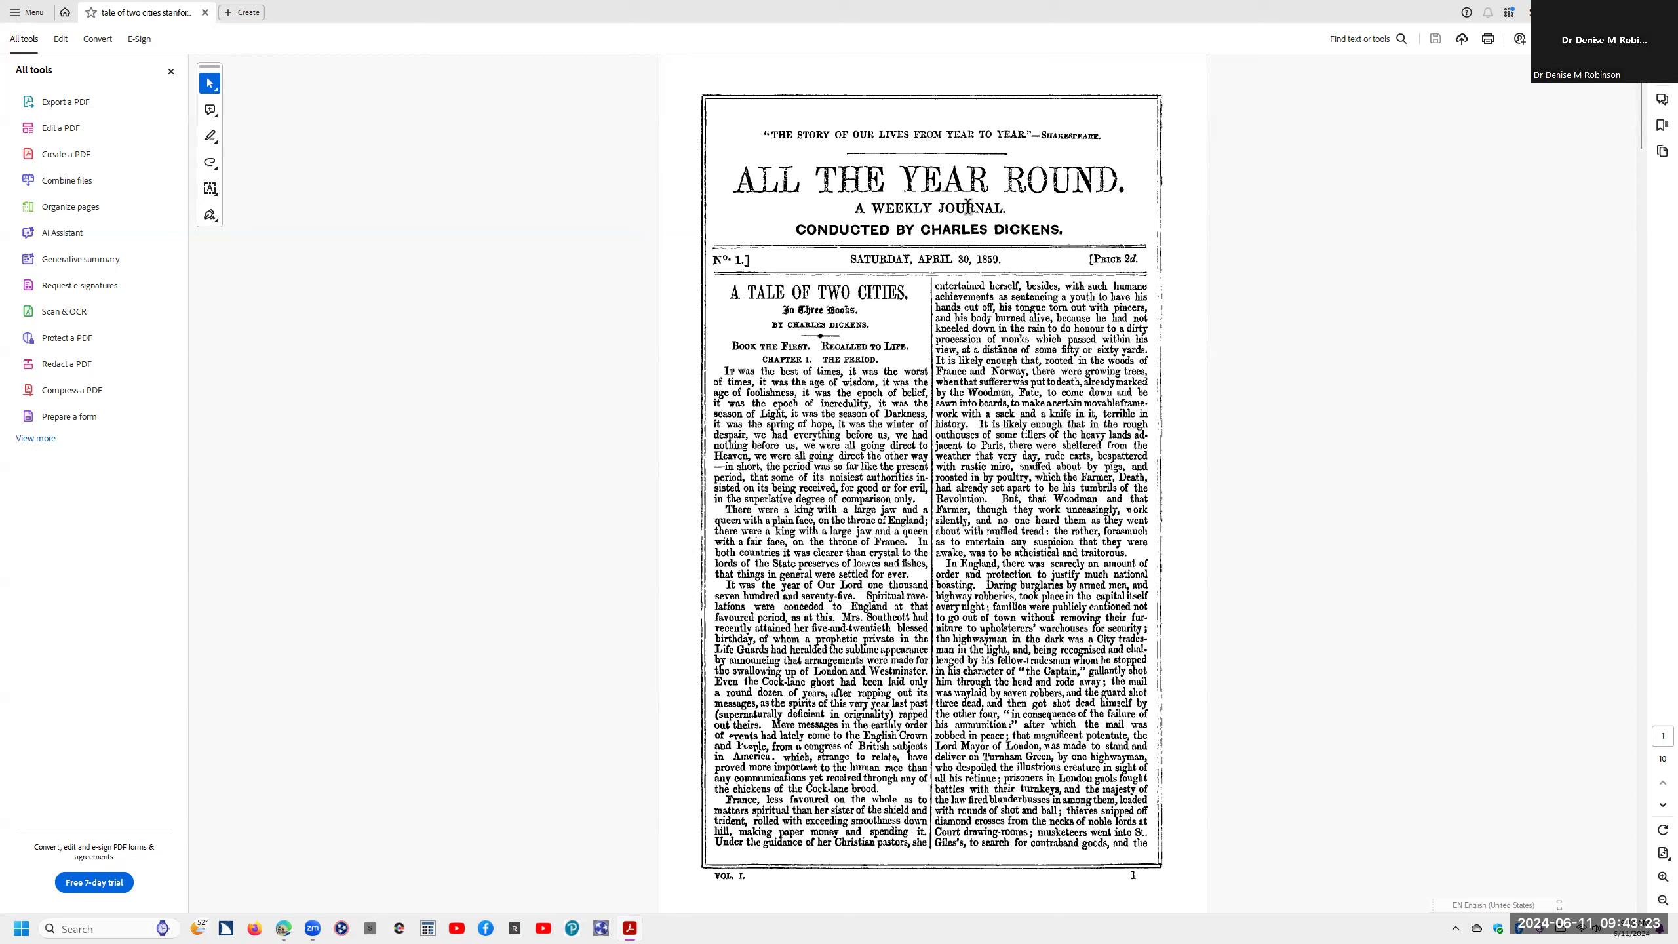
Print only page 2 of the PDF using the Microsoft Print to PDF printer.
{"action": "key", "text": "ctrl+p"}
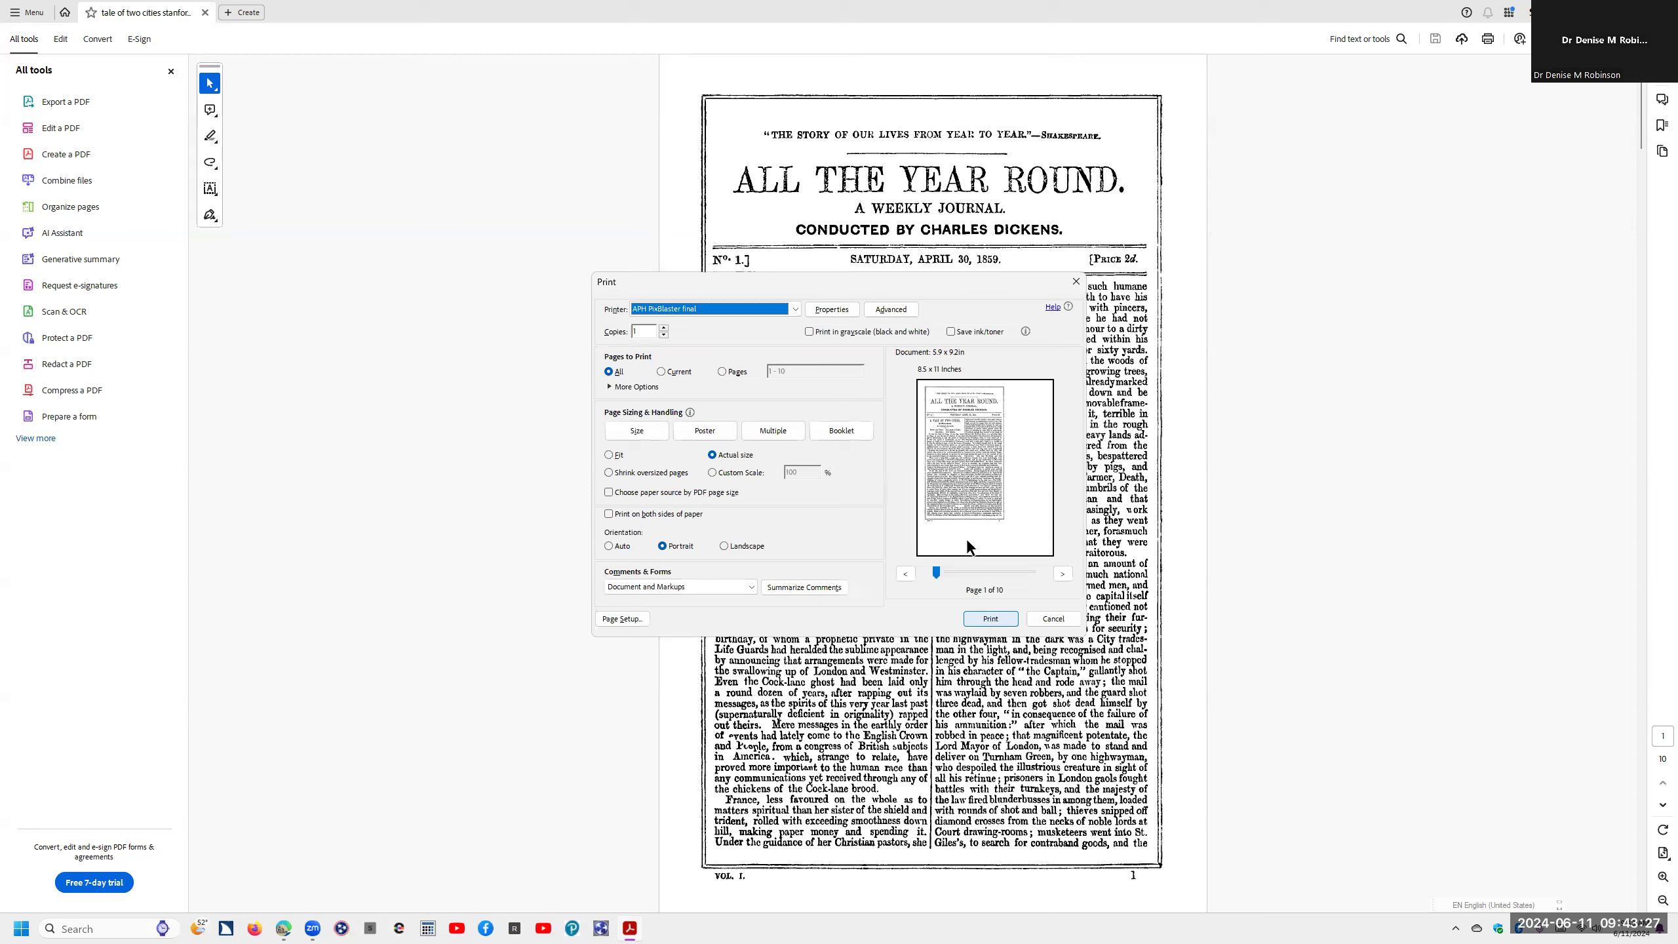
{"action": "left_click", "coordinate": [795, 309]}
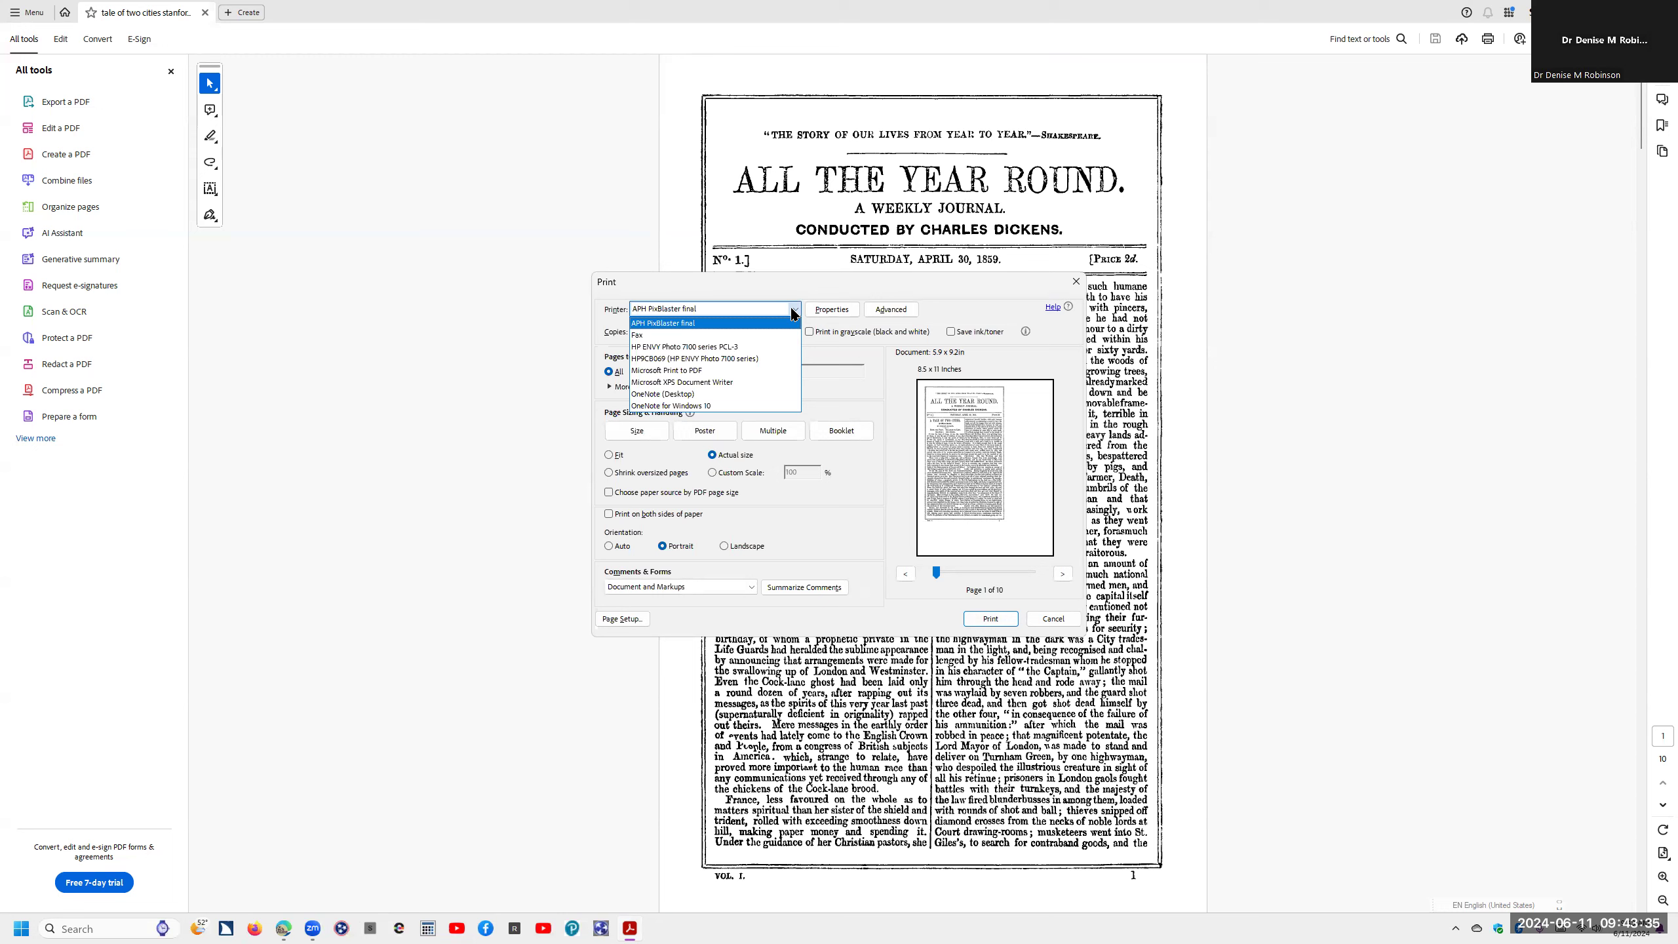
{"action": "left_click", "coordinate": [706, 371]}
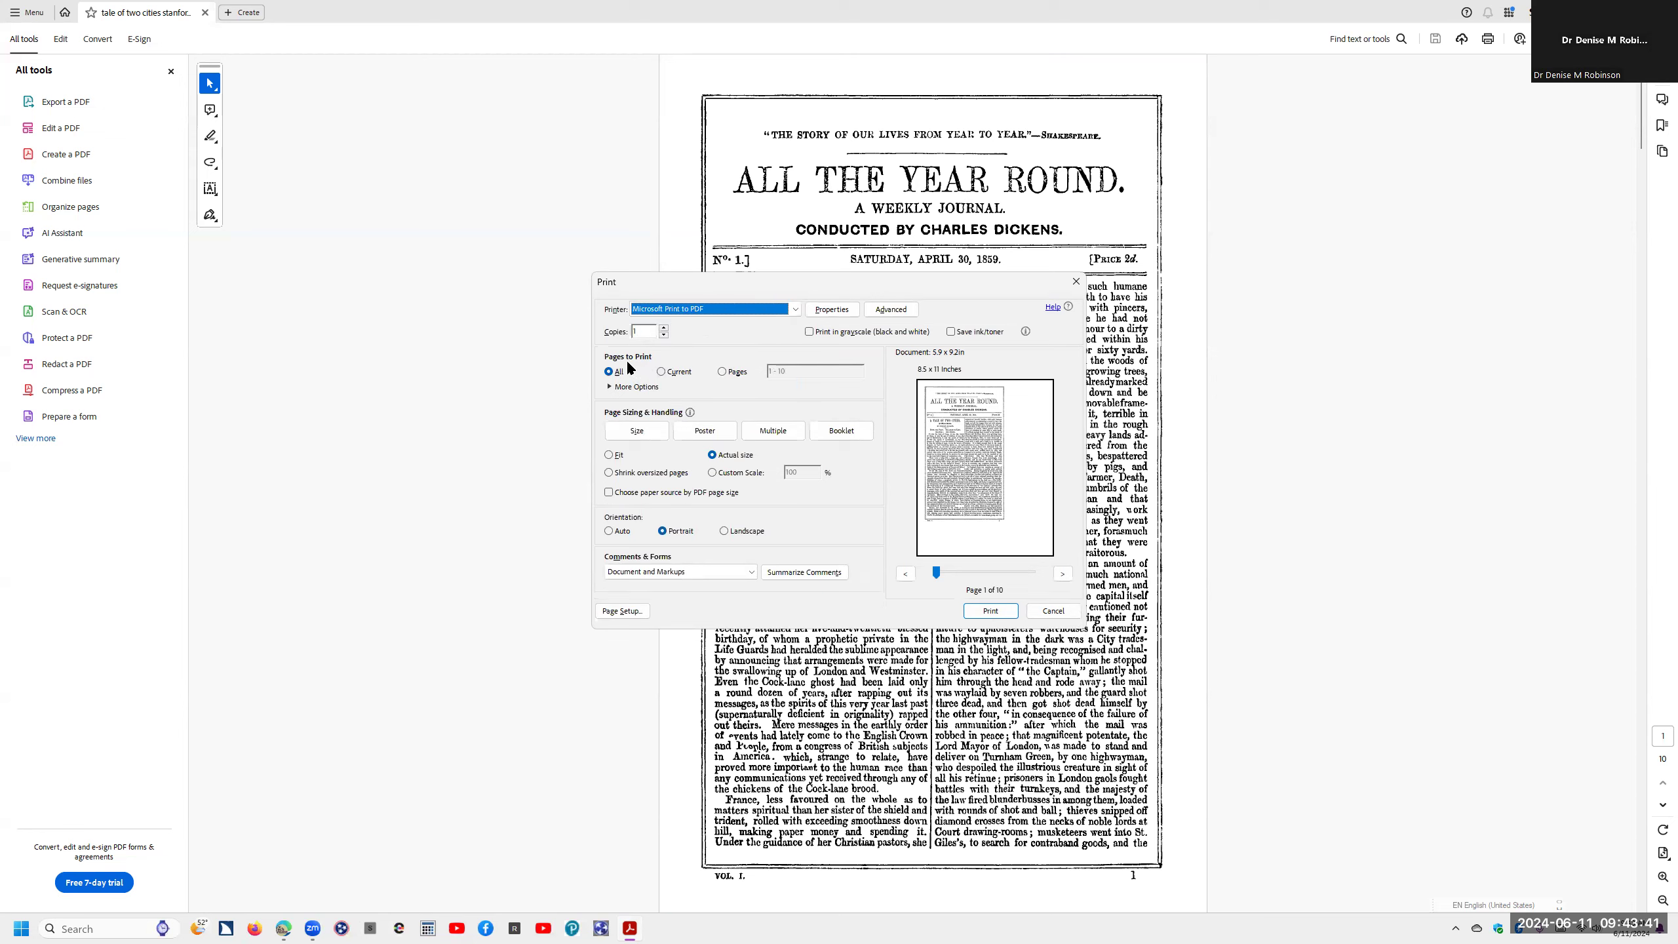
{"action": "left_click", "coordinate": [723, 371]}
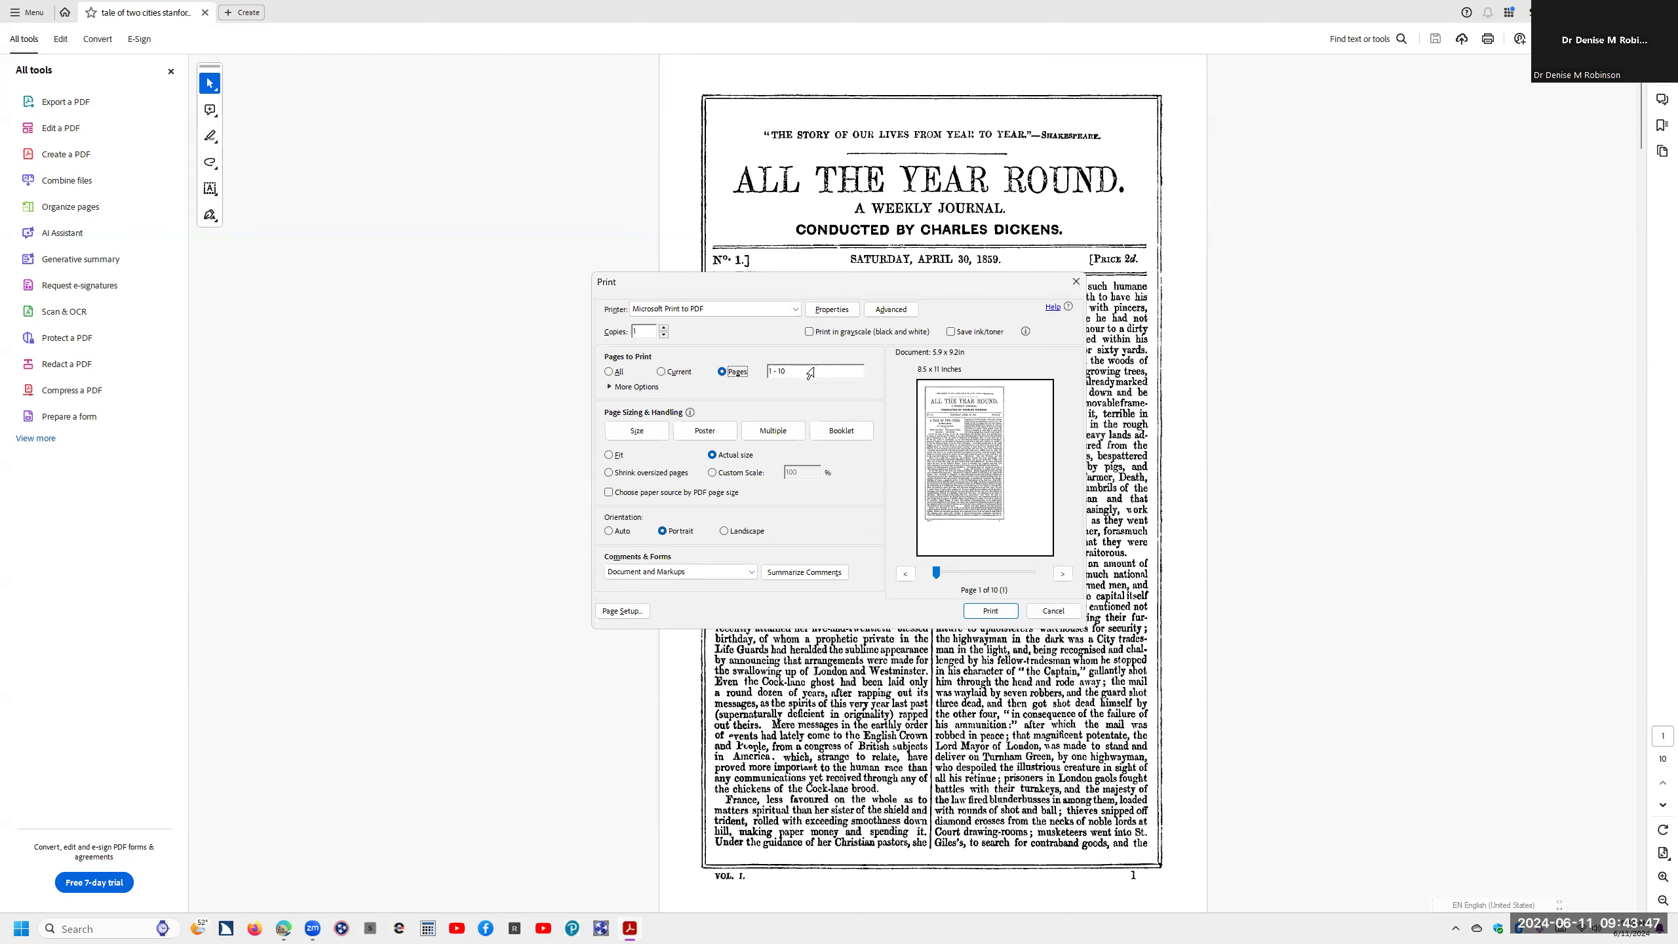
{"action": "left_click", "coordinate": [786, 376]}
{"action": "type", "text": "2"}
{"action": "left_click", "coordinate": [989, 611]}
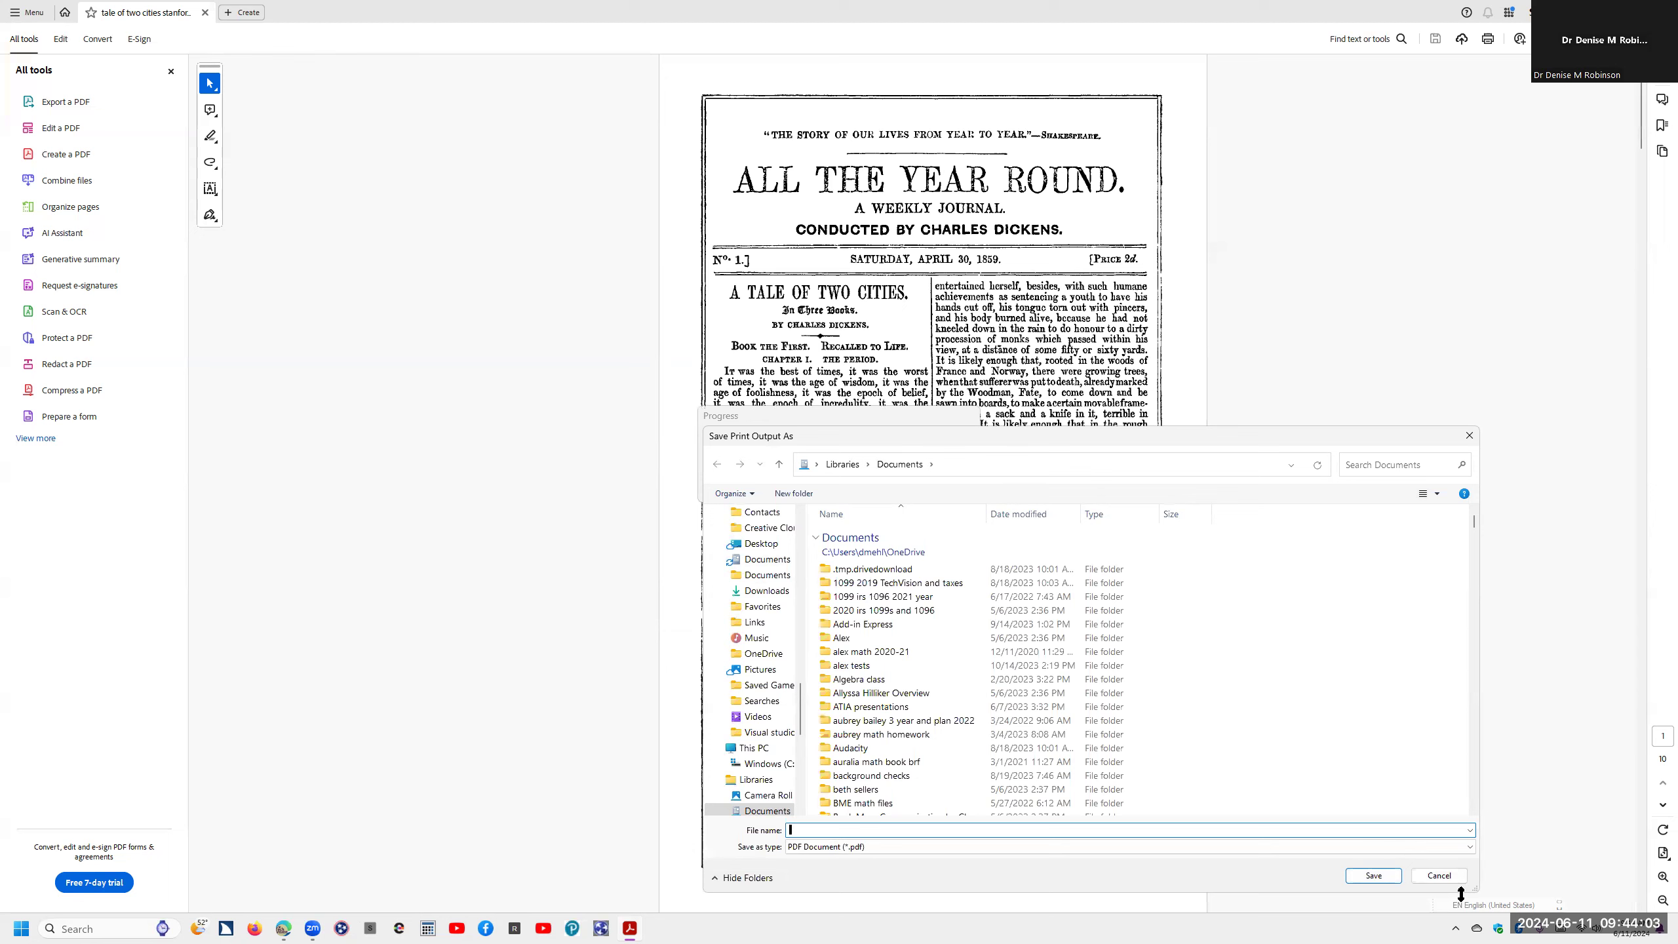
Save the print output as a PDF named "2 pages tale" in the Downloads folder.
{"action": "type", "text": "2 pages tale"}
{"action": "key", "text": "alt+d"}
{"action": "type", "text": "downloads"}
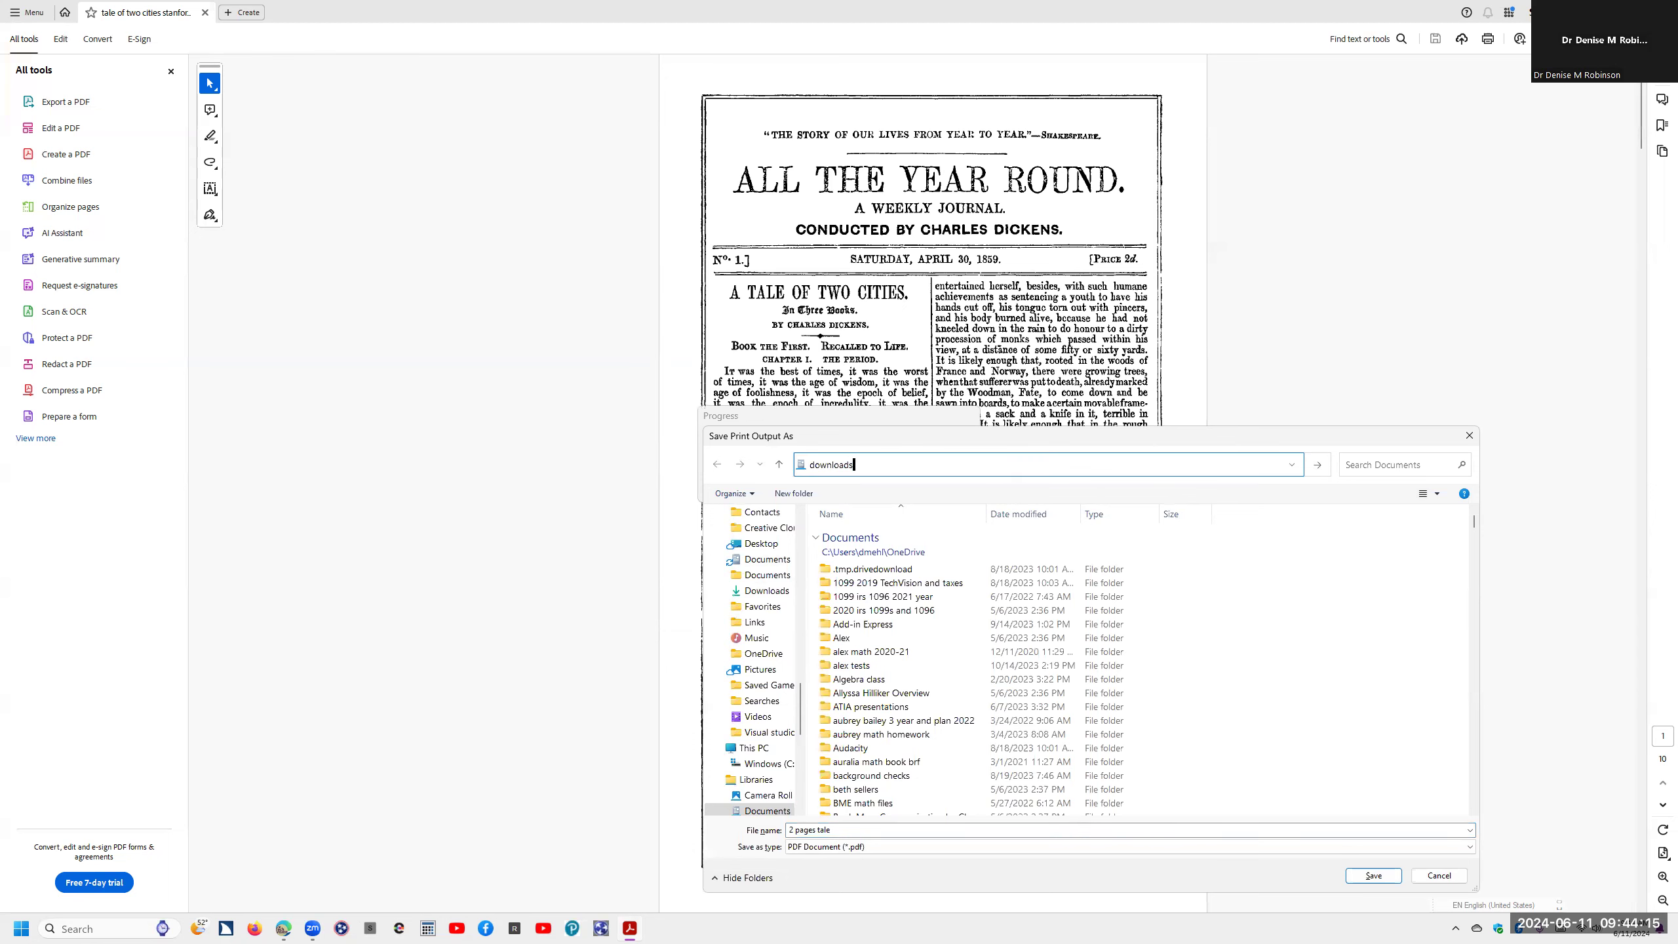
{"action": "key", "text": "Return"}
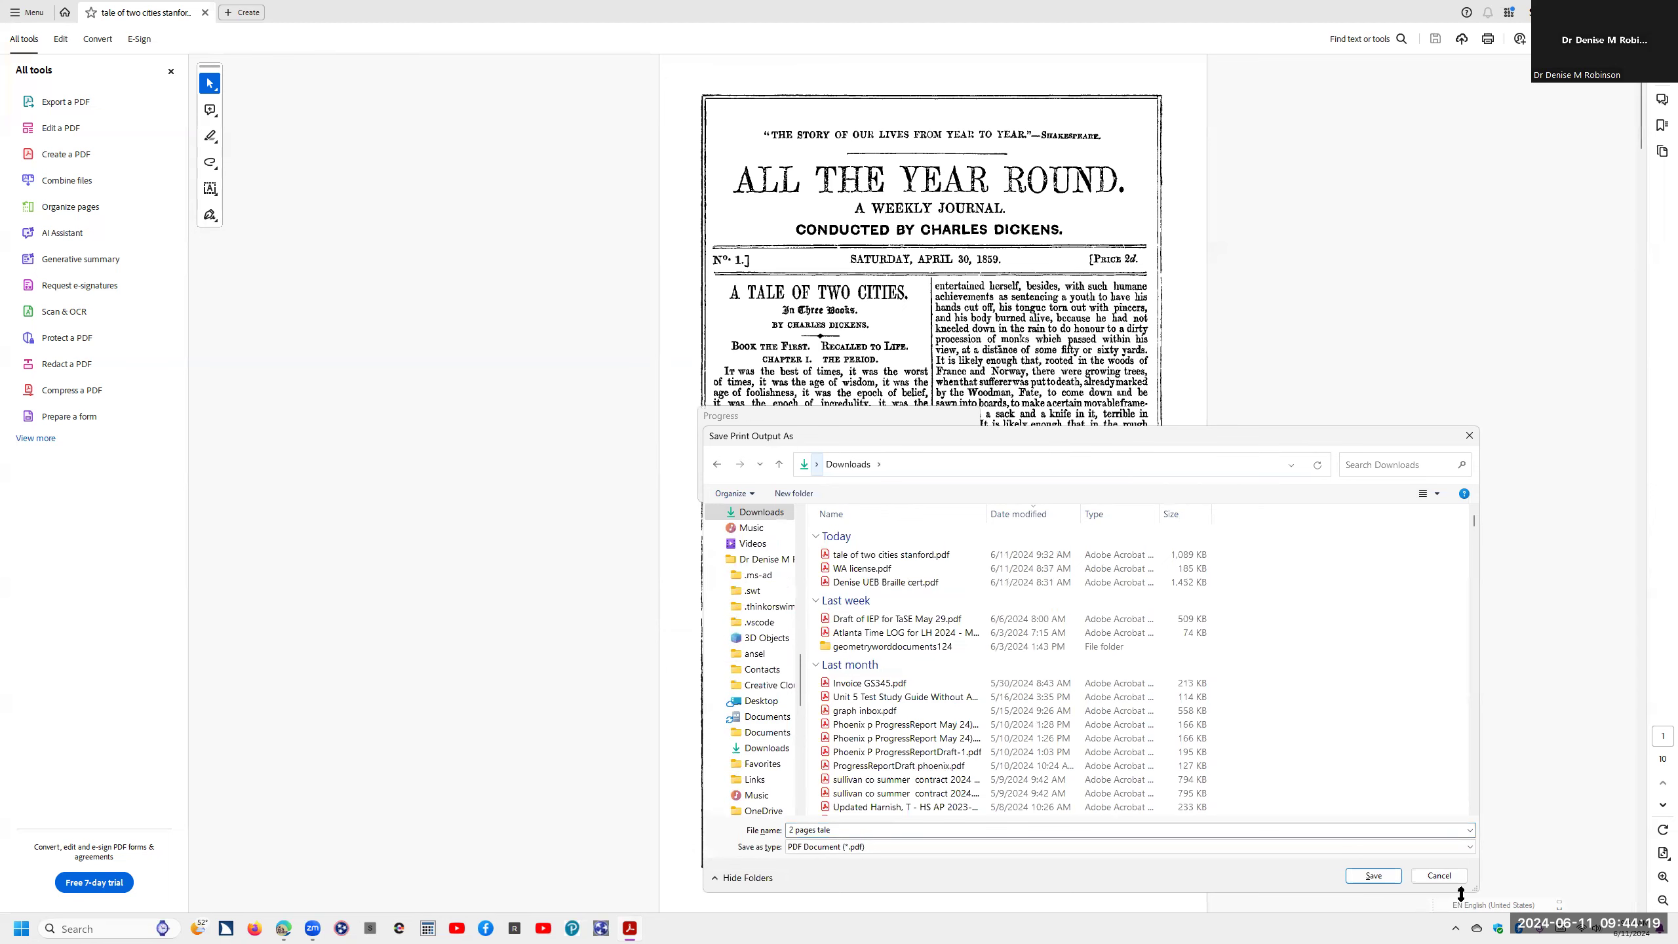
{"action": "key", "text": "Return"}
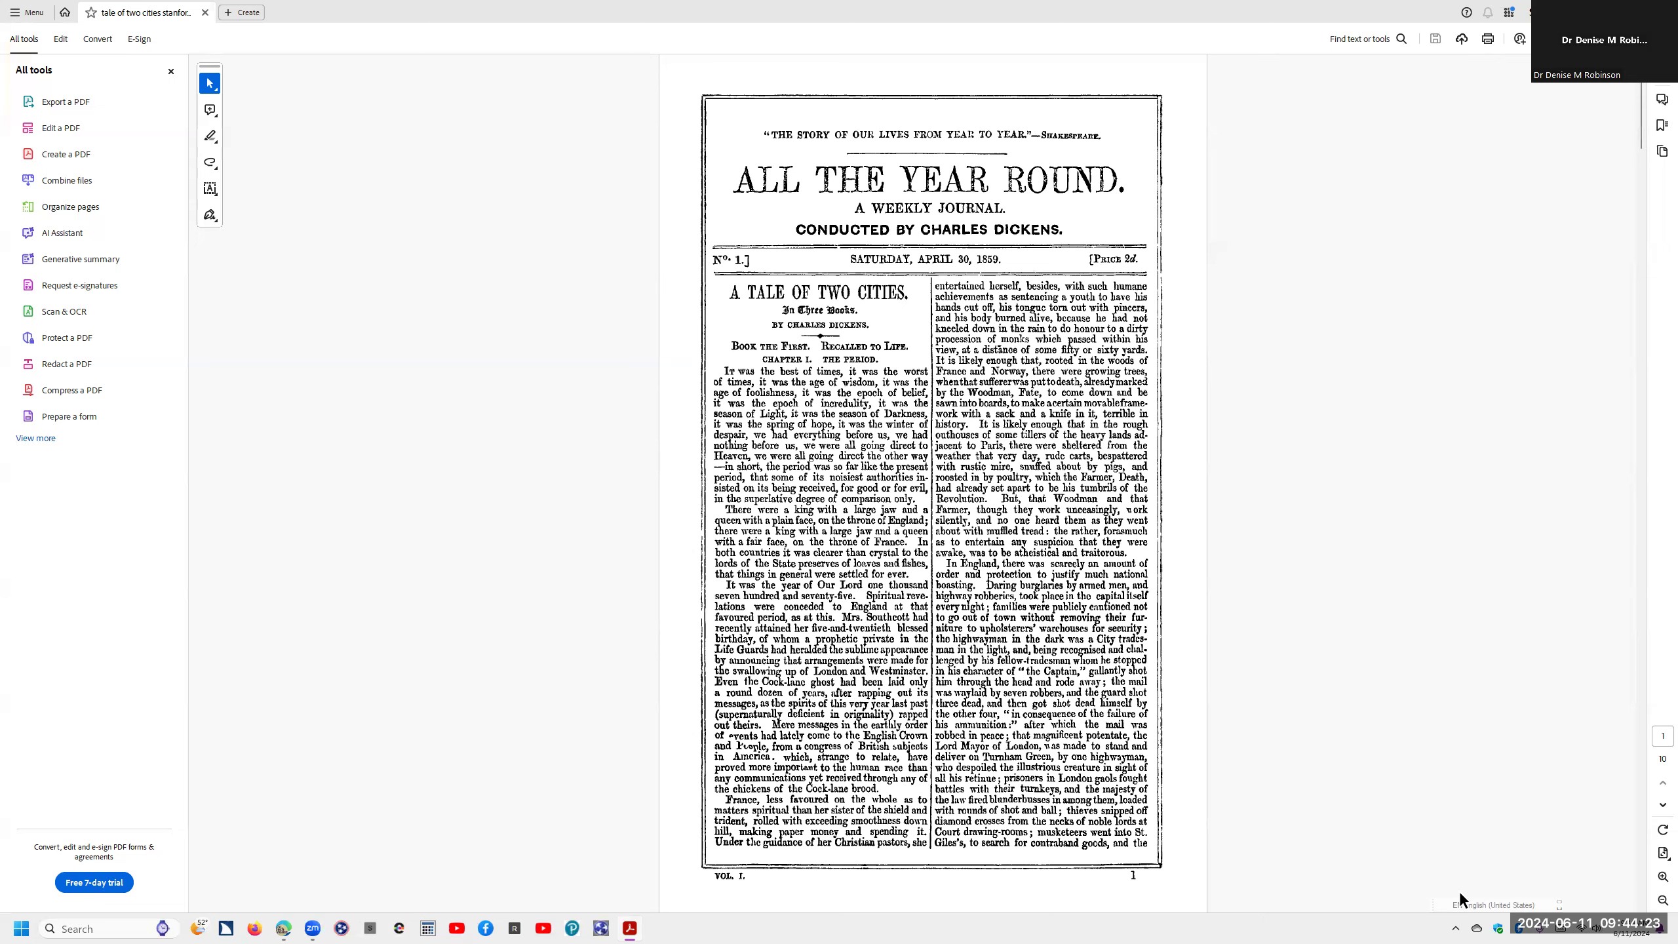
Switch to MathKicker.ai in the browser and convert 2 pages tale.pdf from Downloads to .docx.
{"action": "key", "text": "alt+Tab"}
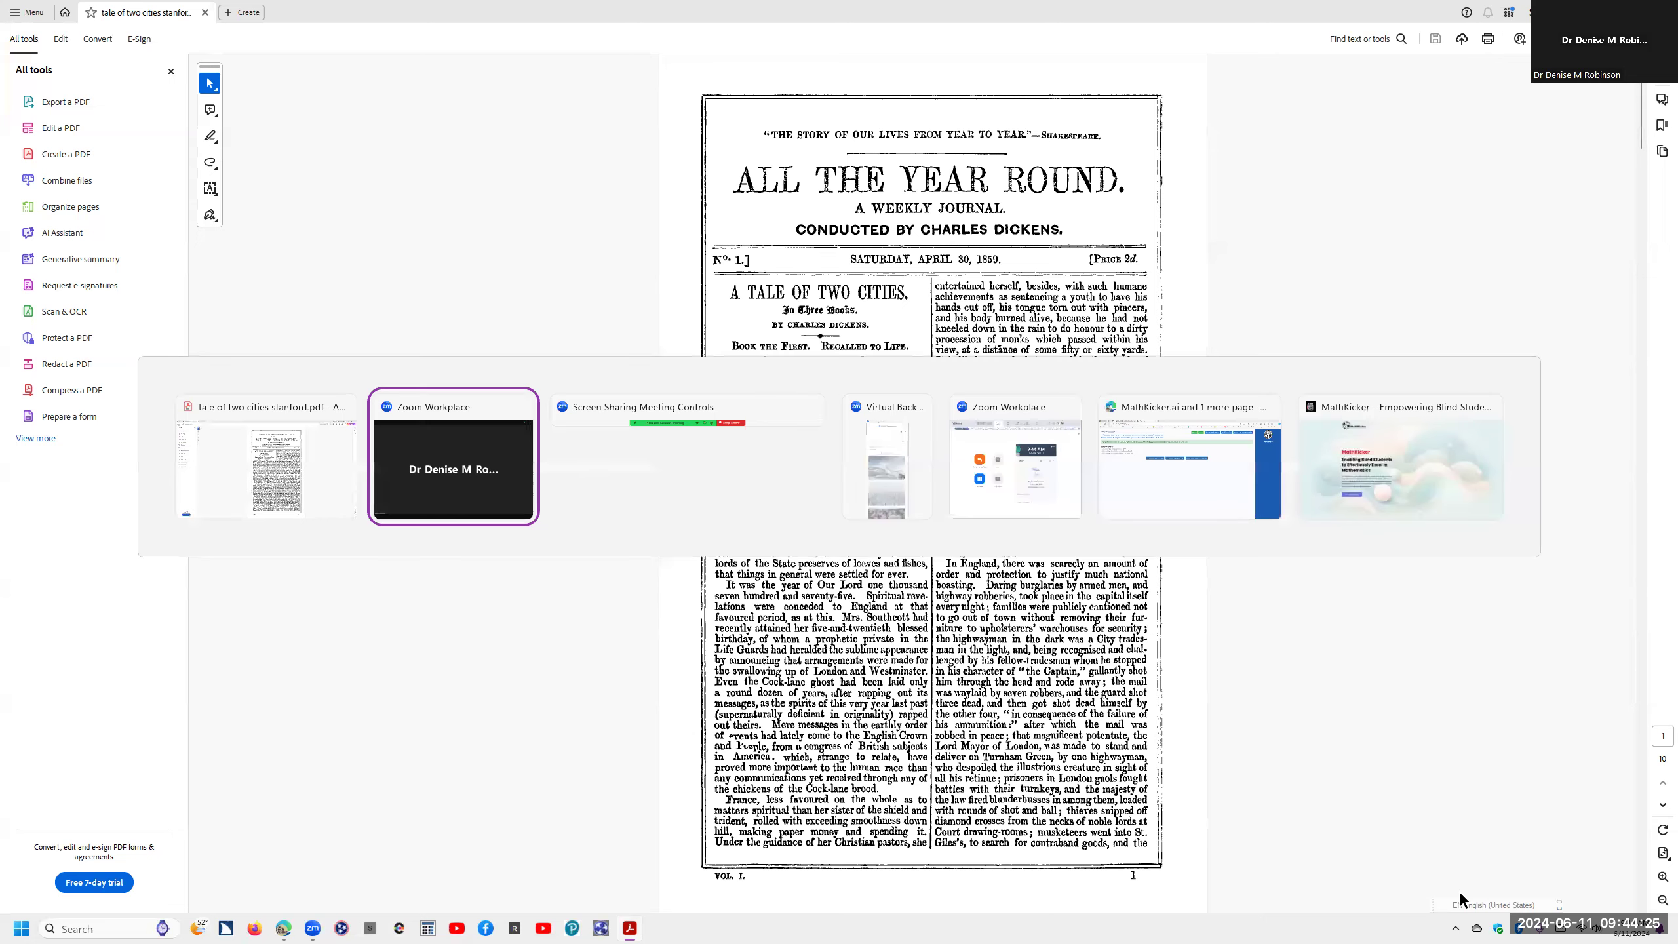
{"action": "key", "text": "alt+Tab"}
{"action": "key", "text": "alt+Tab"}
{"action": "key", "text": "alt+Tab"}
{"action": "key", "text": "alt+Tab"}
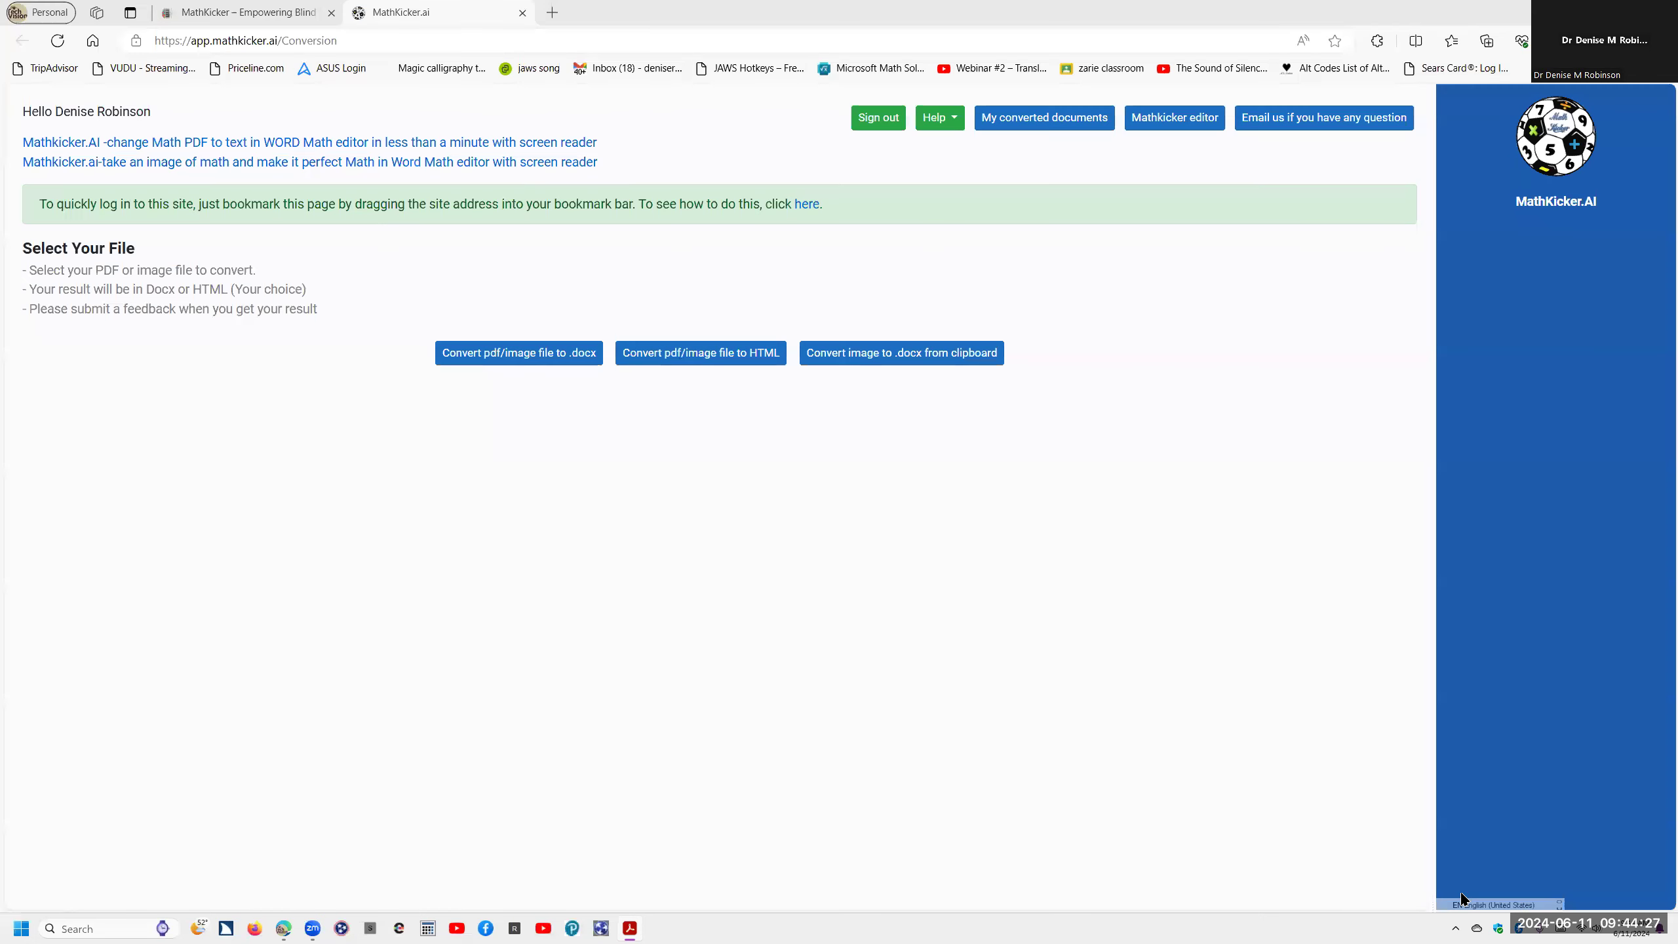
{"action": "key", "text": "Tab"}
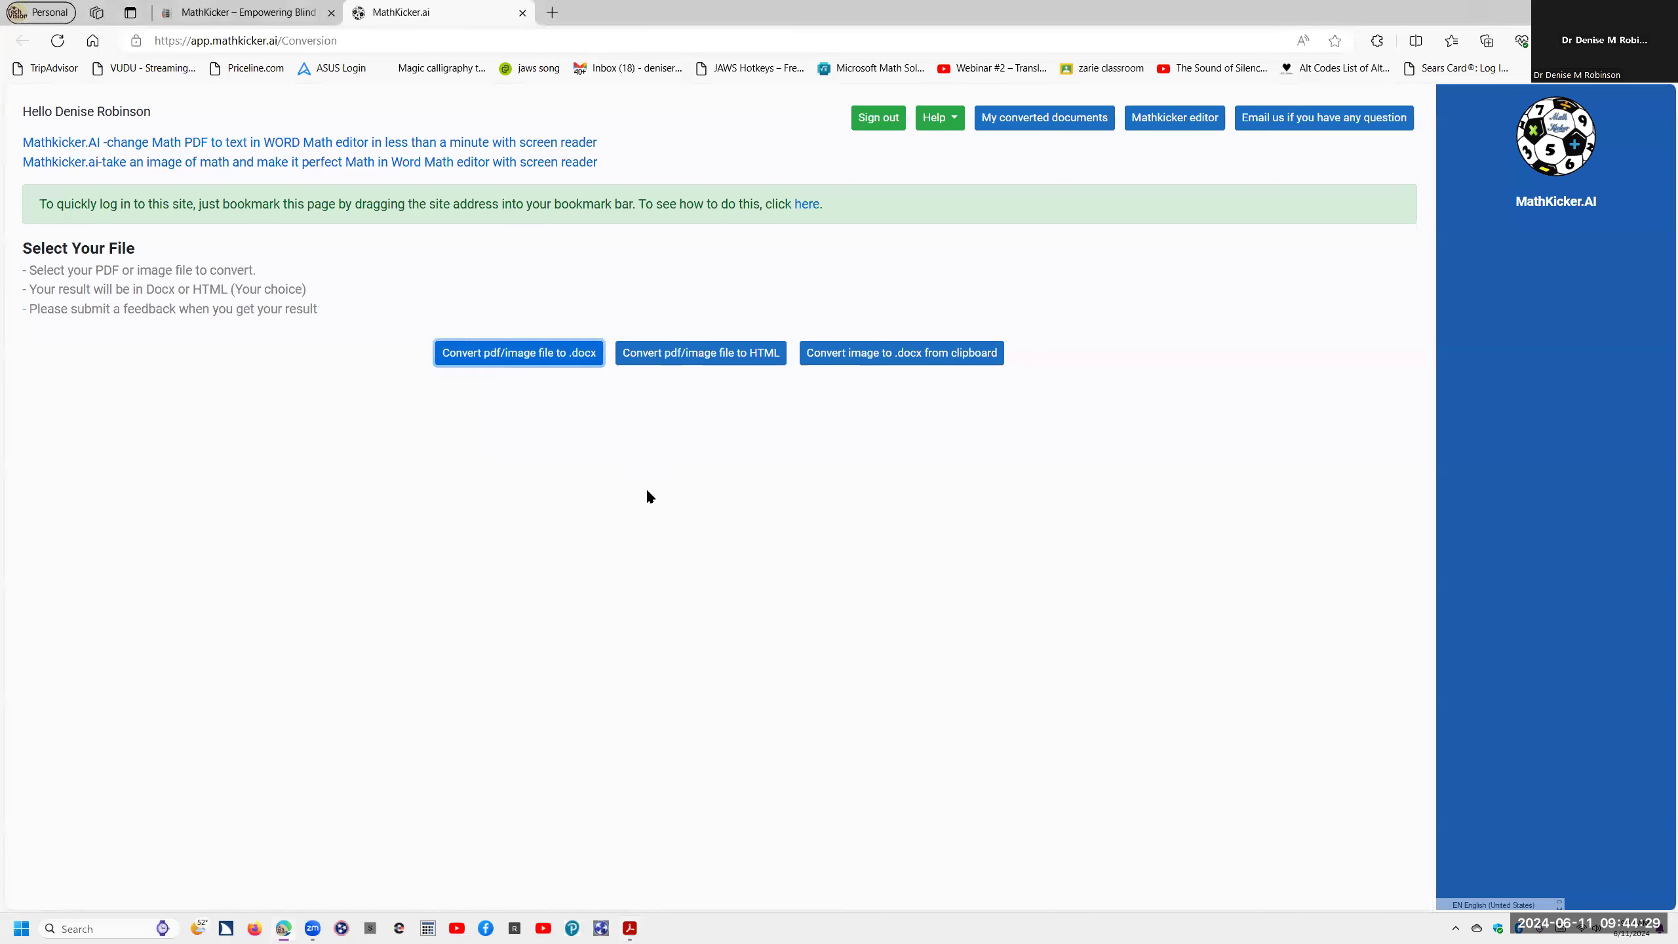
{"action": "left_click", "coordinate": [526, 356]}
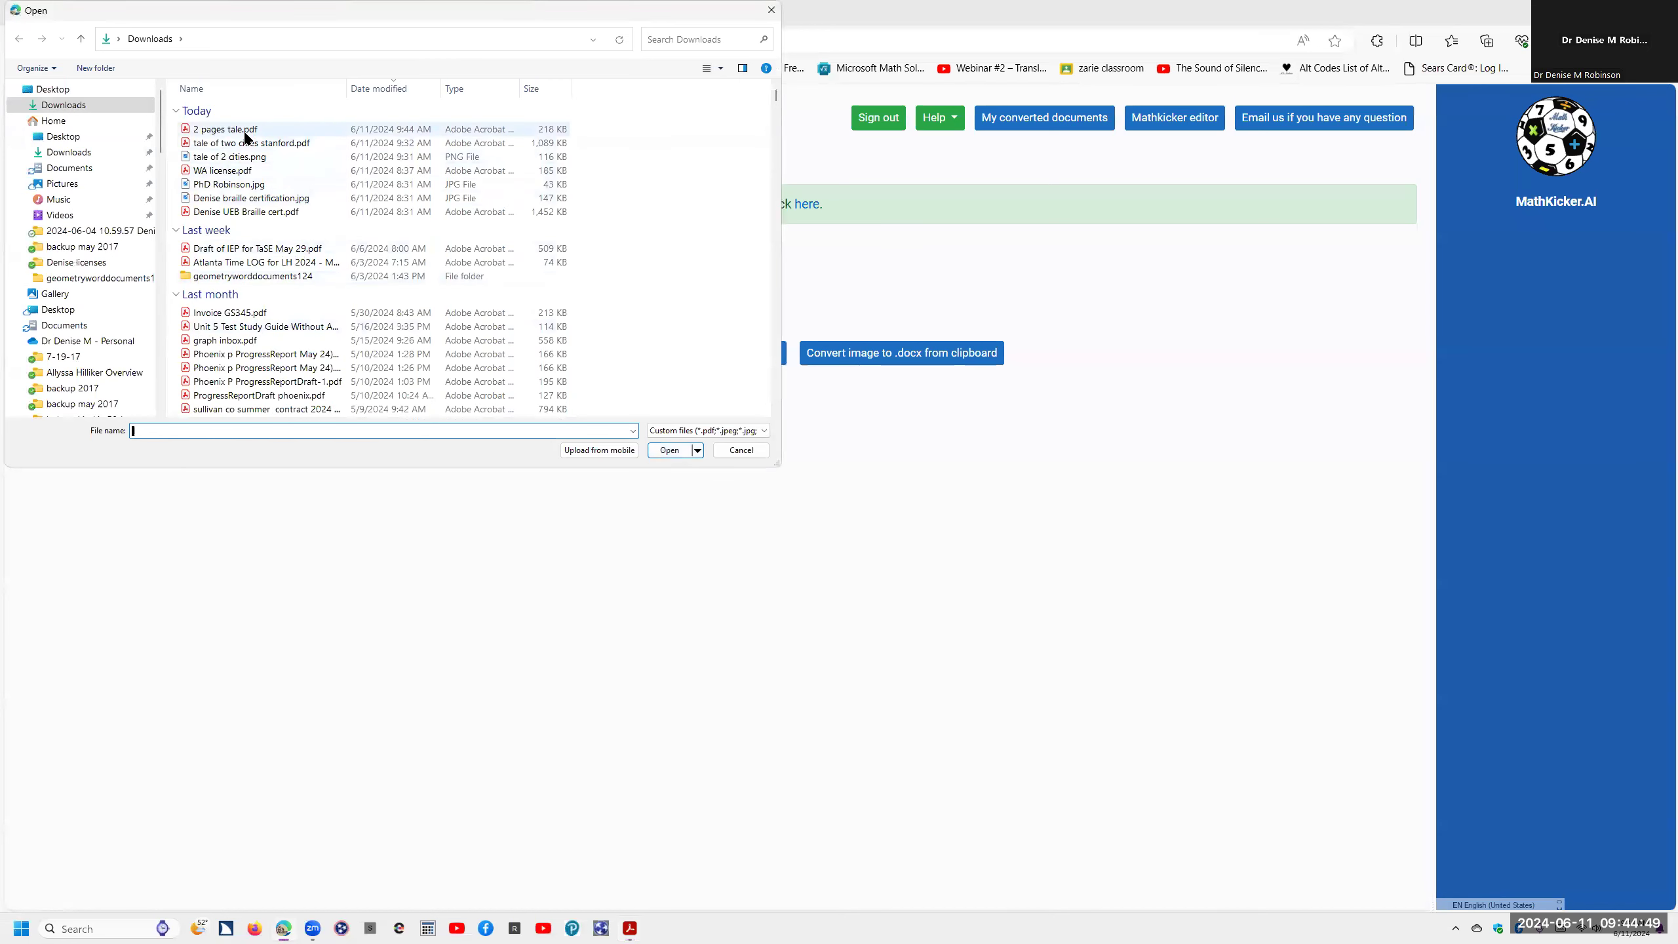
{"action": "double_click", "coordinate": [245, 130]}
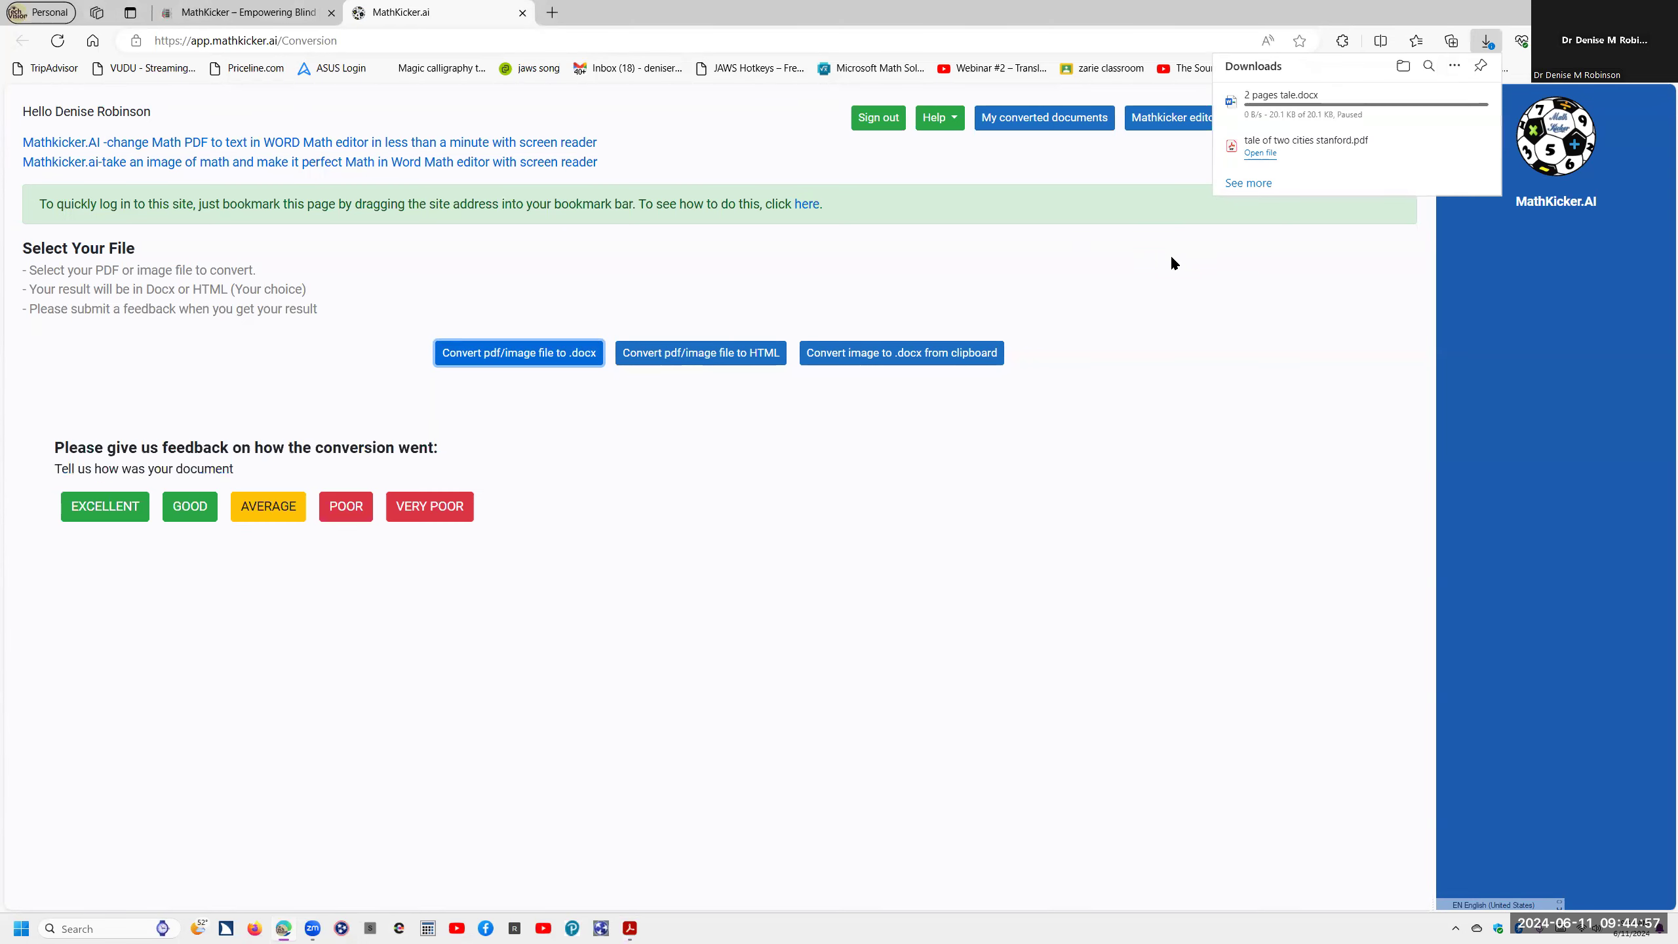
Resume the download of 2 pages tale.docx, open it in Word, enable editing and dismiss the viewing notice.
{"action": "mouse_move", "coordinate": [1344, 97]}
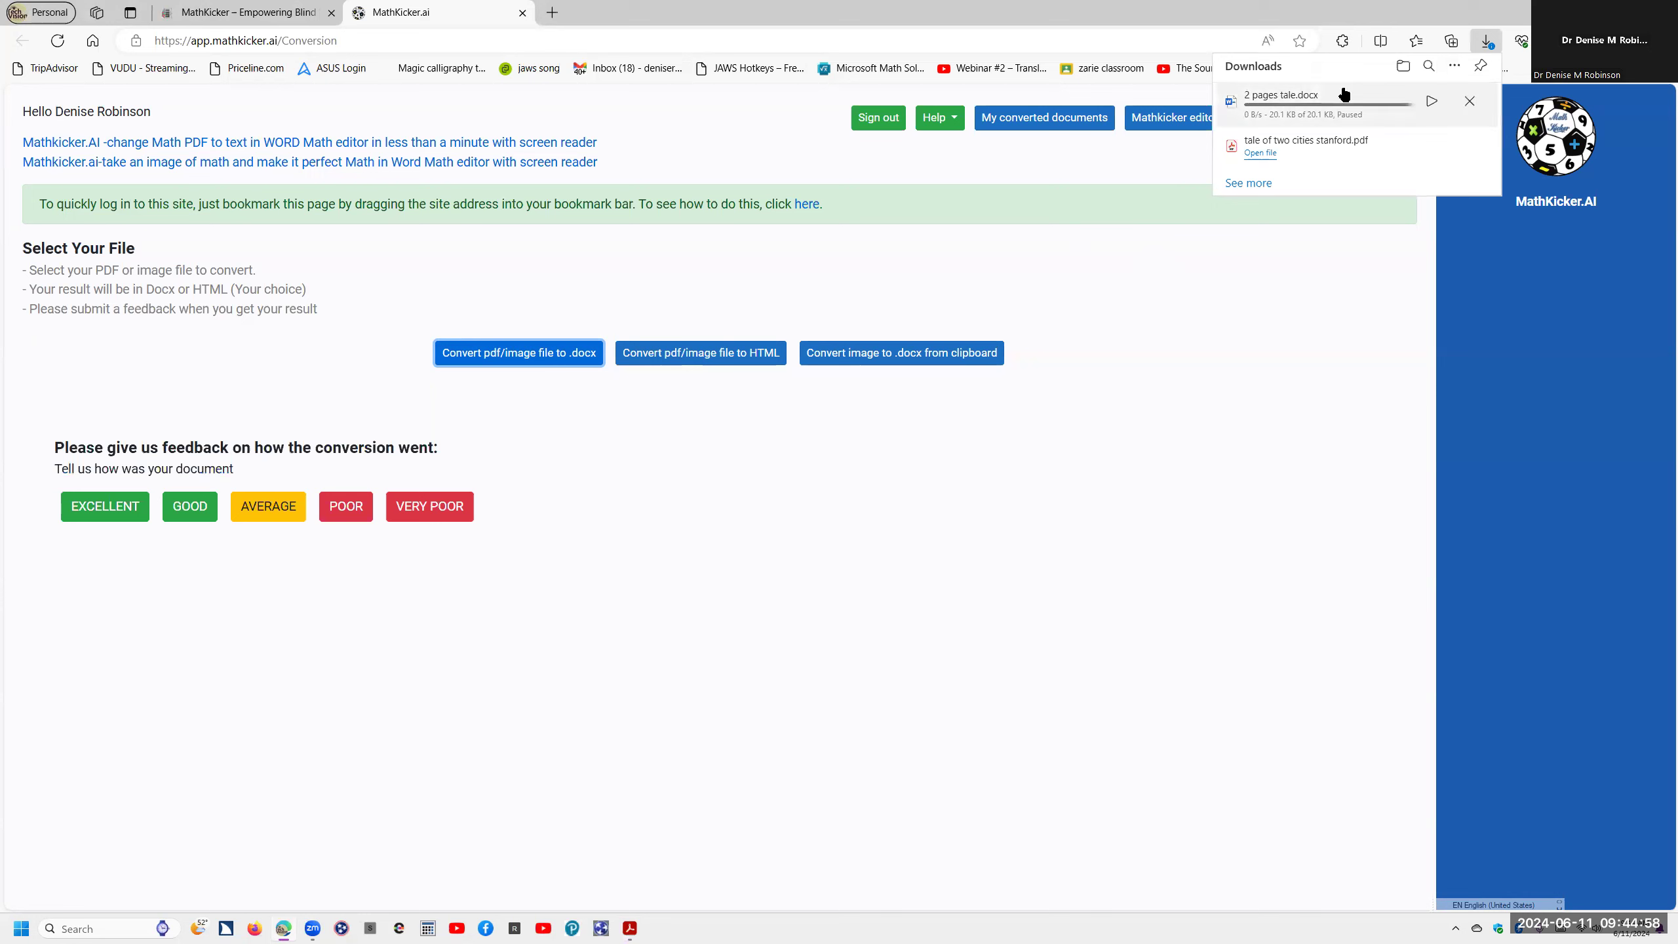
{"action": "left_click", "coordinate": [1431, 103]}
{"action": "left_click", "coordinate": [1299, 120]}
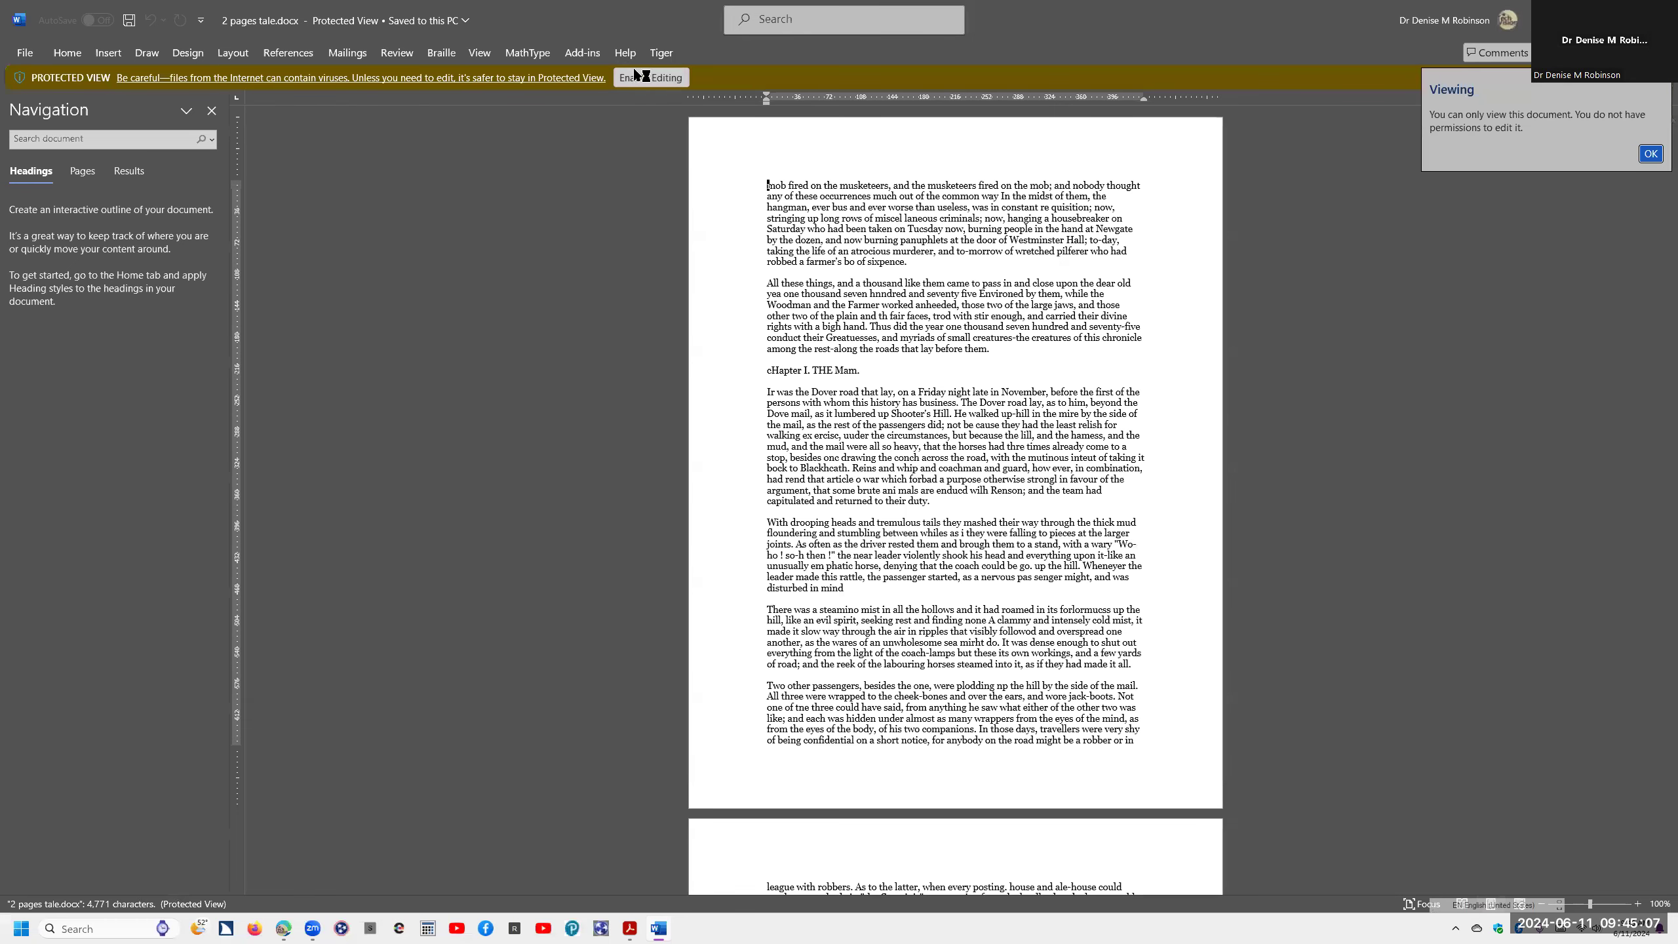
{"action": "left_click", "coordinate": [635, 76]}
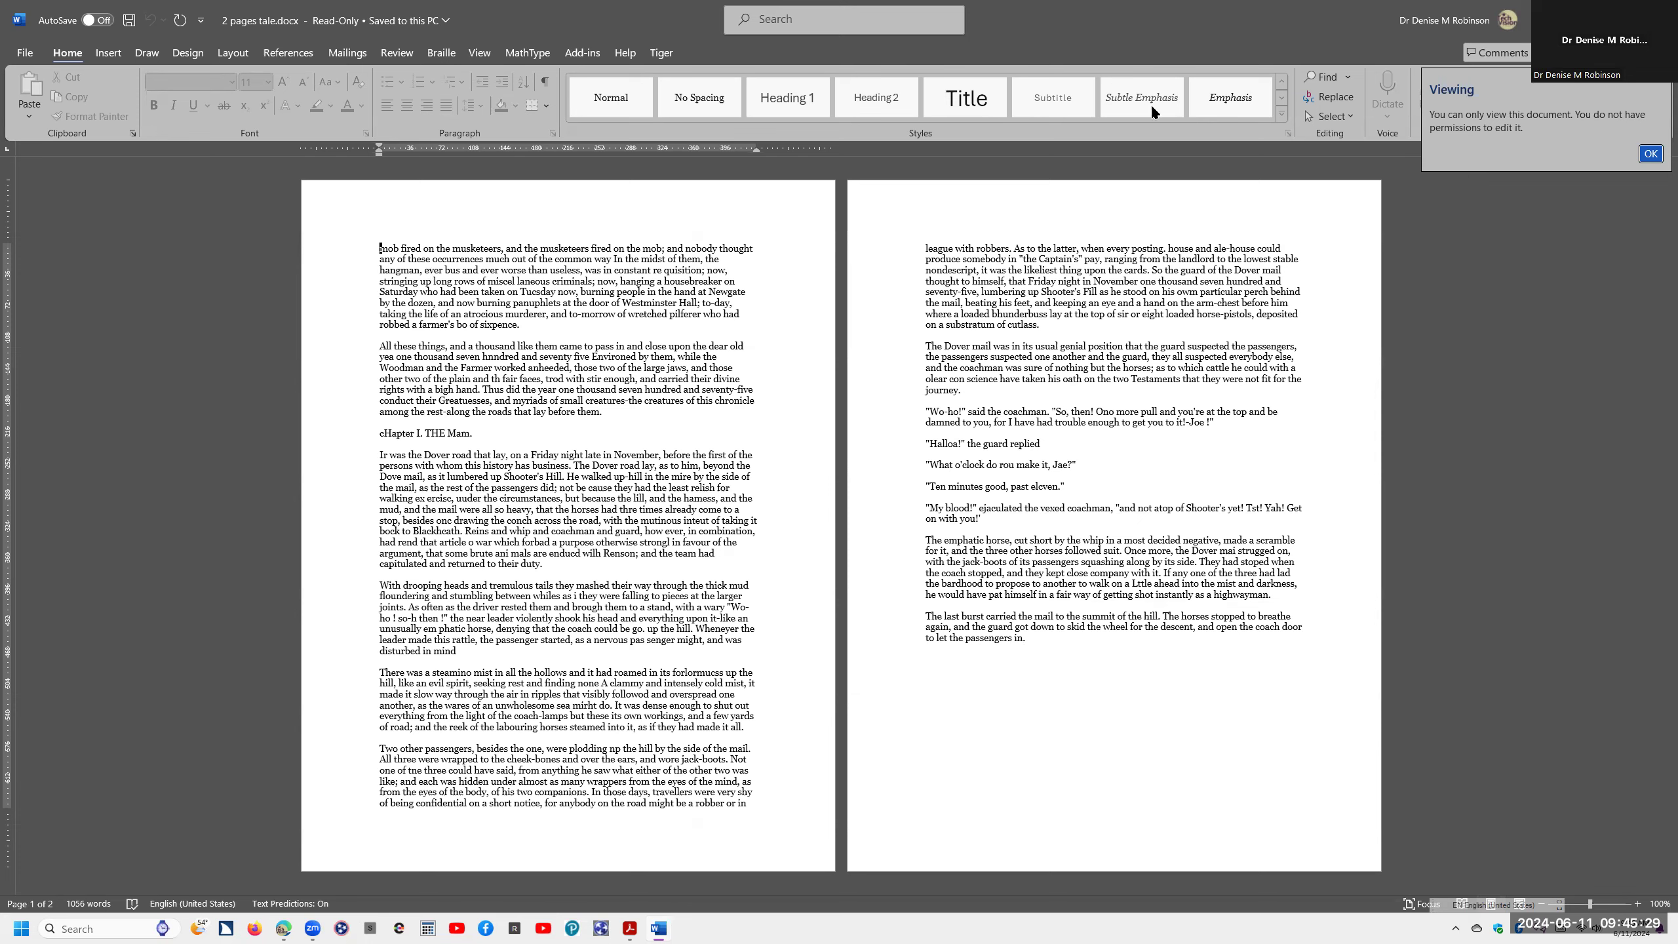
{"action": "left_click", "coordinate": [1650, 155]}
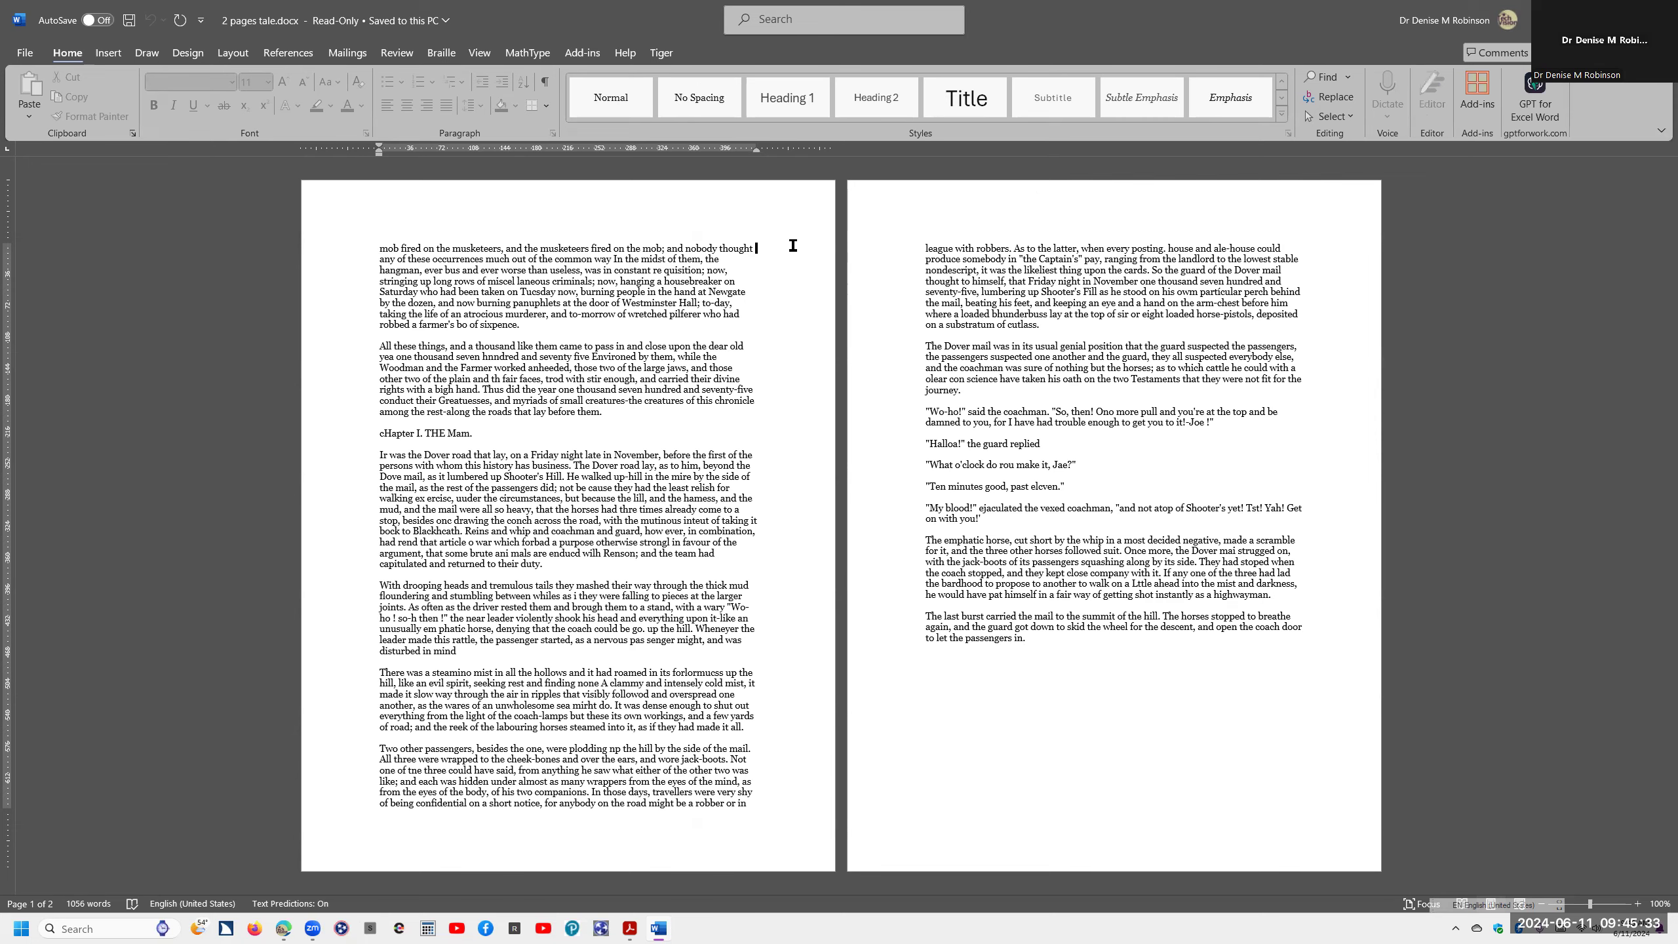
Enlarge the converted document to 200% and examine its text for recognition errors.
{"action": "key", "text": "alt+w"}
{"action": "key", "text": "q"}
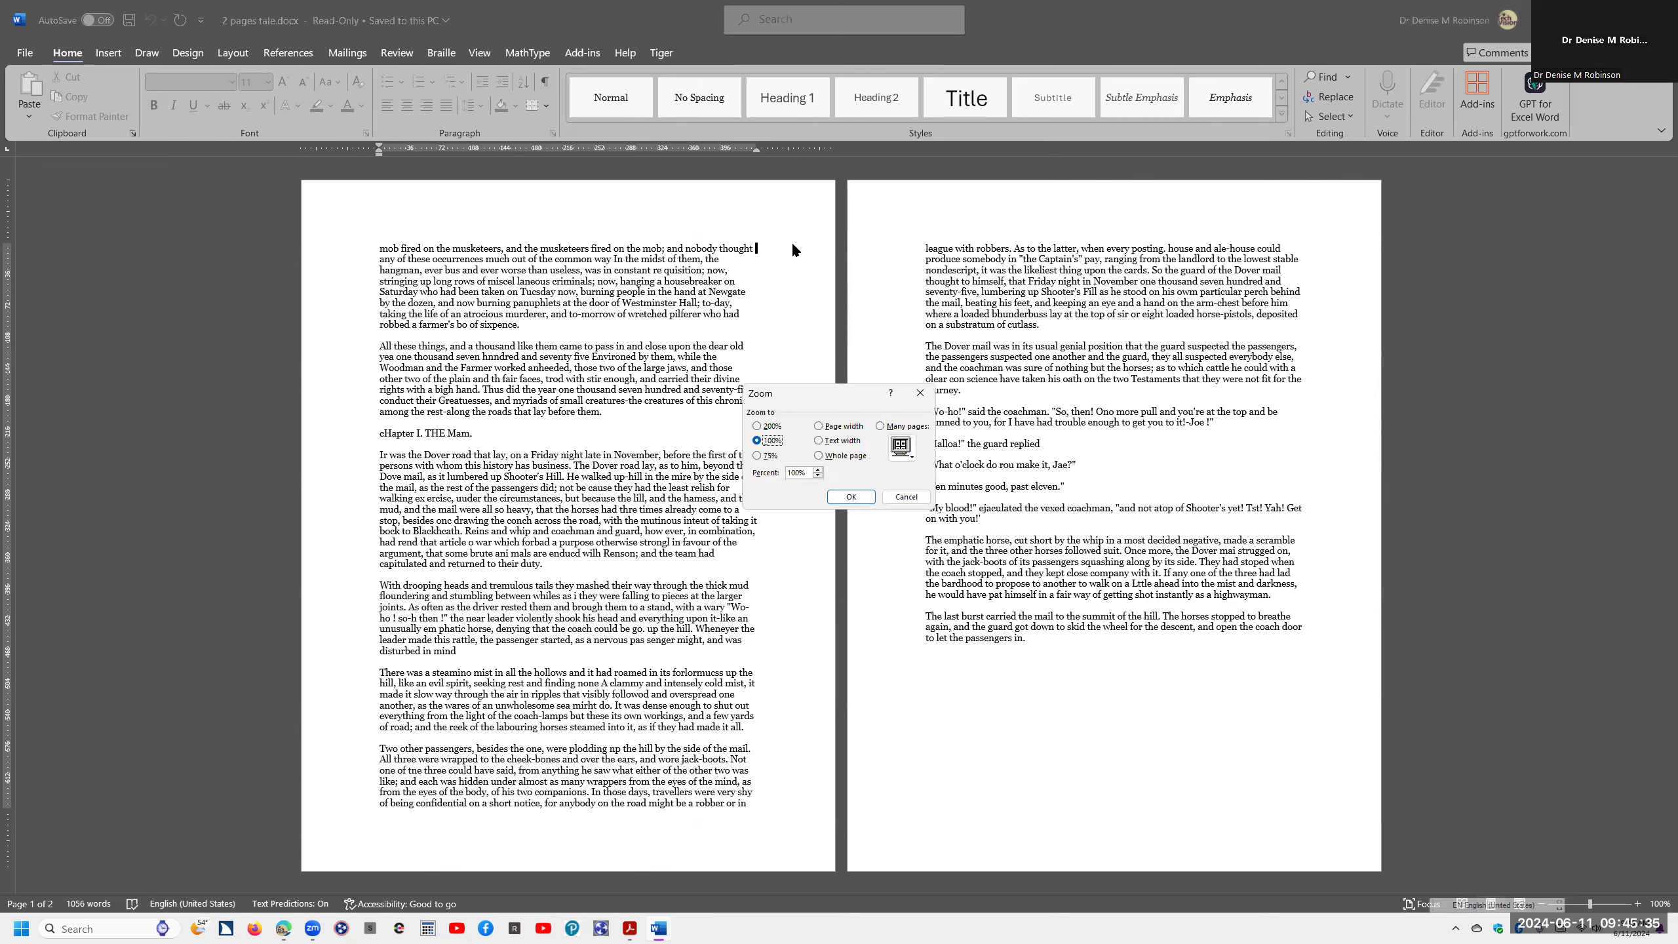
{"action": "key", "text": "Up"}
{"action": "key", "text": "Return"}
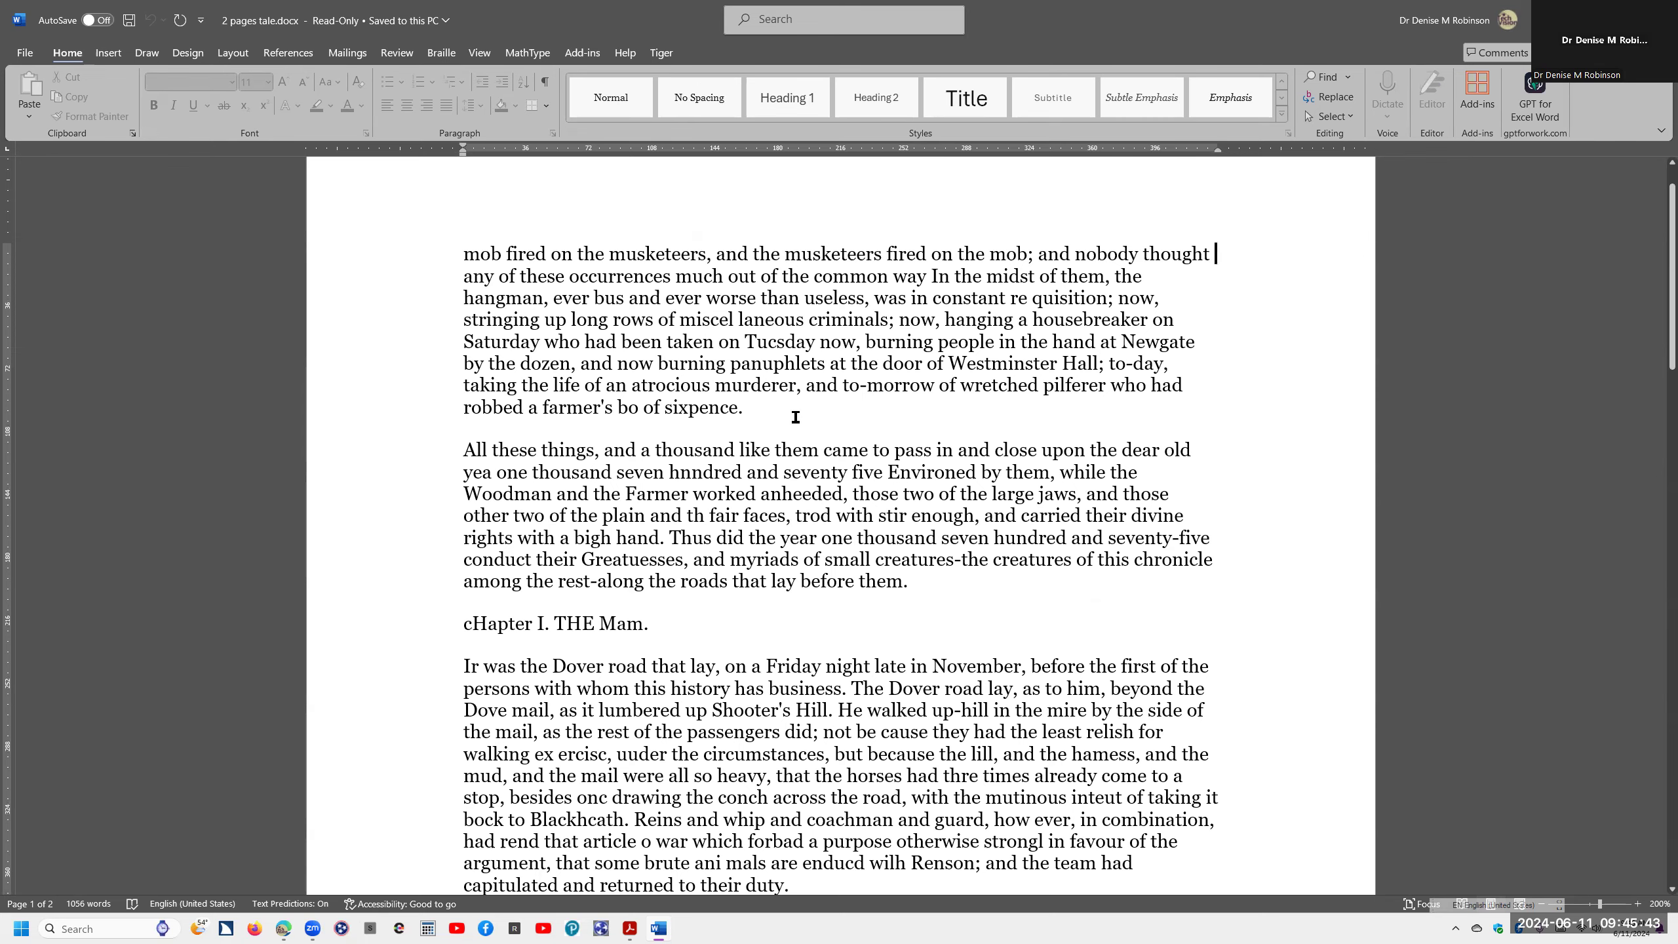
{"action": "scroll", "coordinate": [738, 432], "scroll_direction": "down", "scroll_amount": 4}
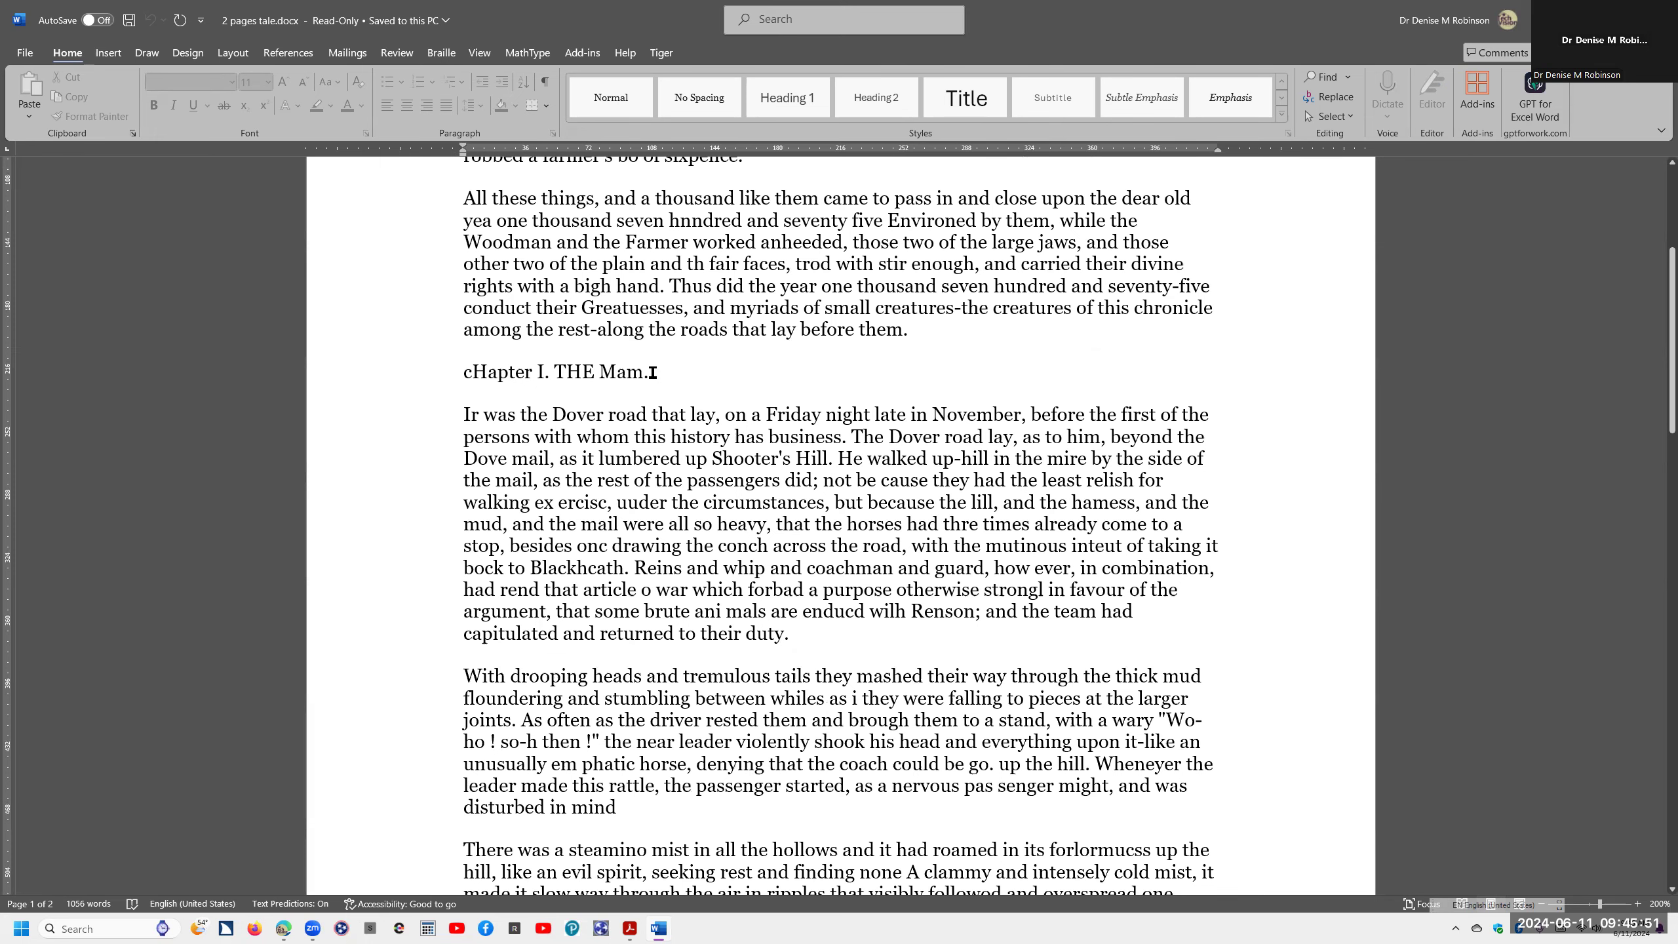
{"action": "scroll", "coordinate": [650, 373], "scroll_direction": "down", "scroll_amount": 4}
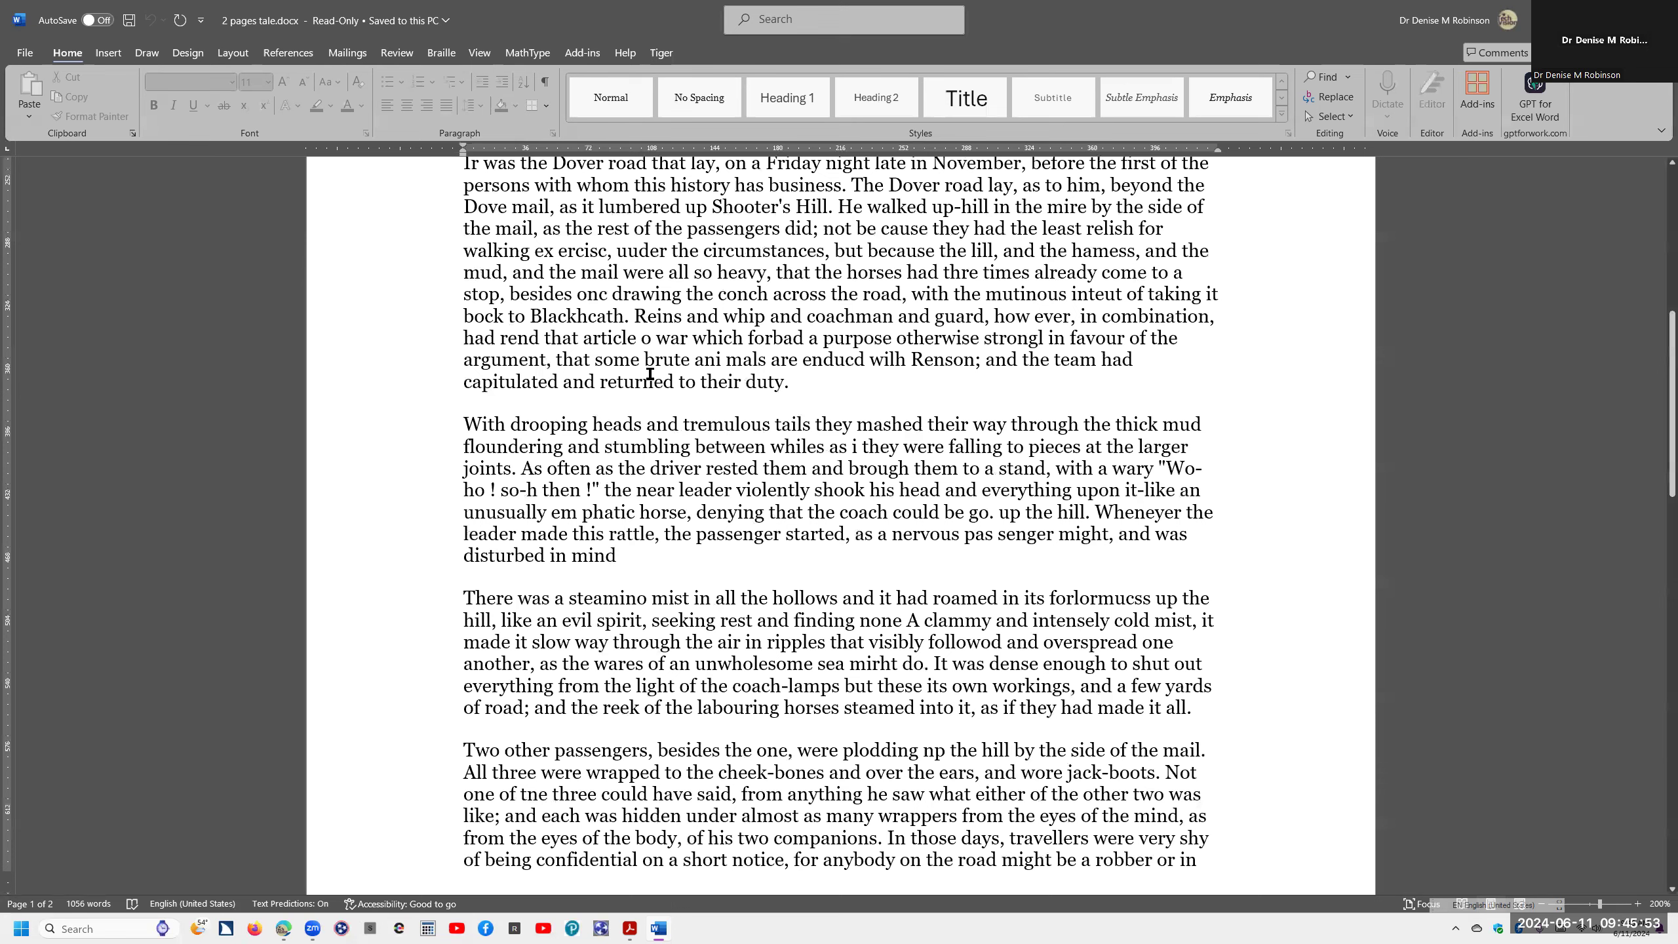
{"action": "scroll", "coordinate": [650, 374], "scroll_direction": "down", "scroll_amount": 1}
{"action": "scroll", "coordinate": [651, 373], "scroll_direction": "up", "scroll_amount": 10}
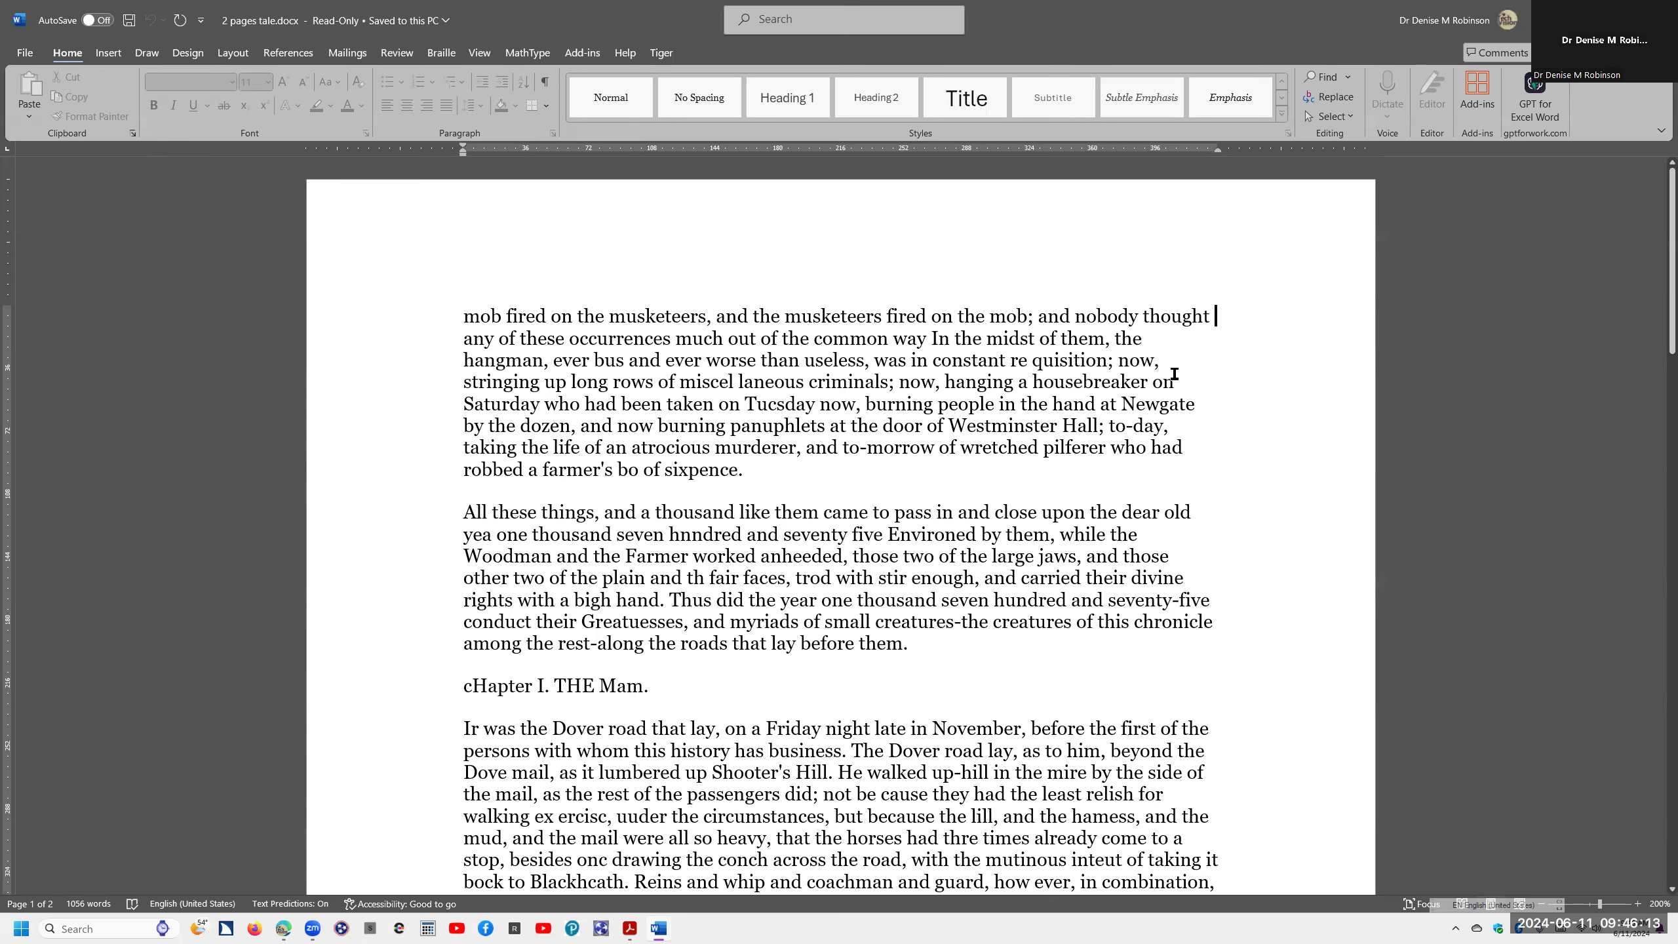
Switch back to tale of two cities stanford.pdf in Adobe Acrobat Reader.
{"action": "key", "text": "alt+Tab"}
{"action": "key", "text": "alt+Tab"}
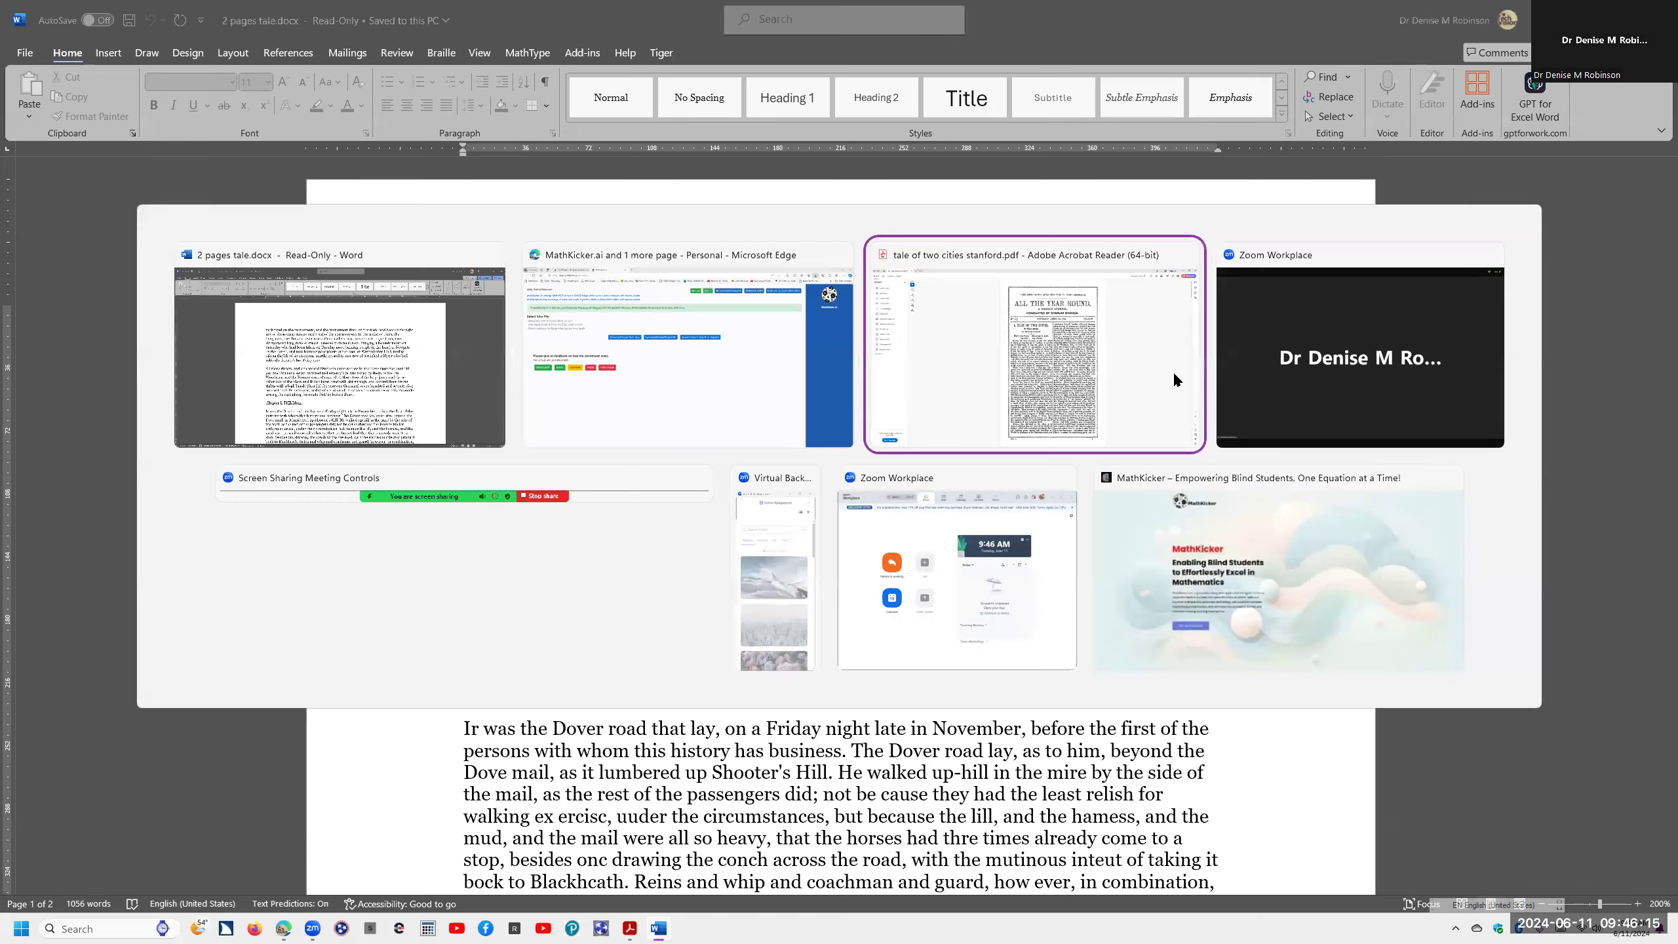